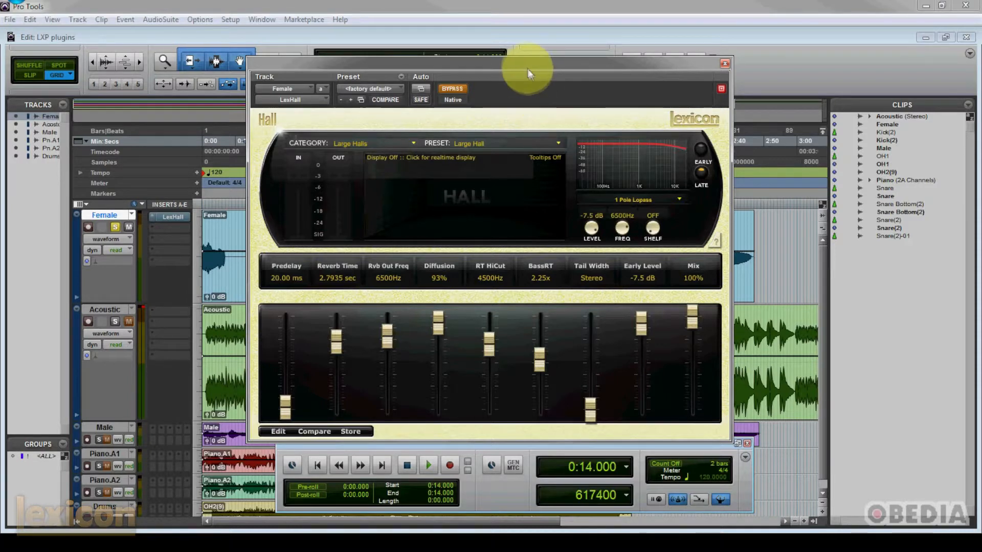
Step: Reposition the Hall reverb window and look through its available categories and the presets for Large Halls
left_click_drag(524, 66, 506, 62)
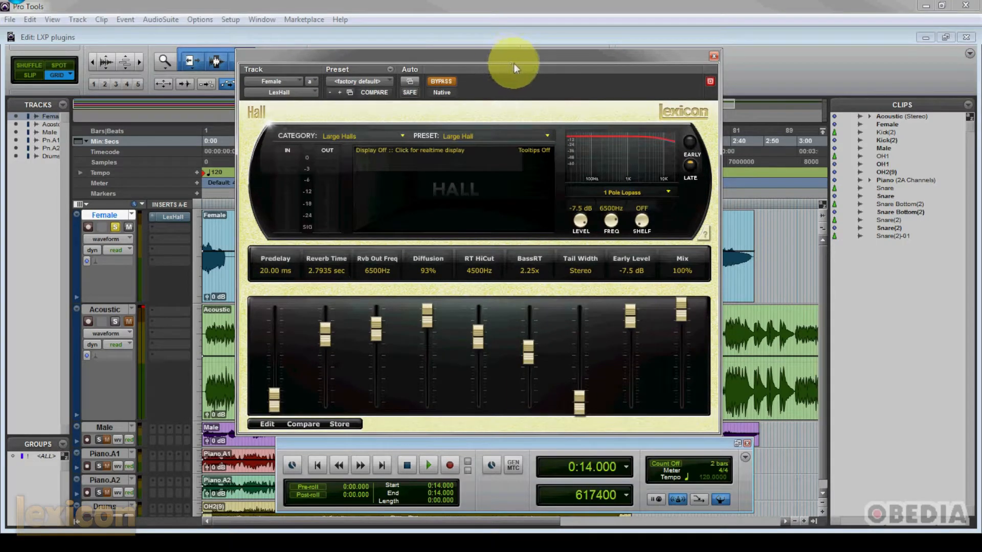
mouse_move(514, 63)
left_mouse_down()
mouse_move(508, 57)
mouse_move(522, 56)
left_mouse_up()
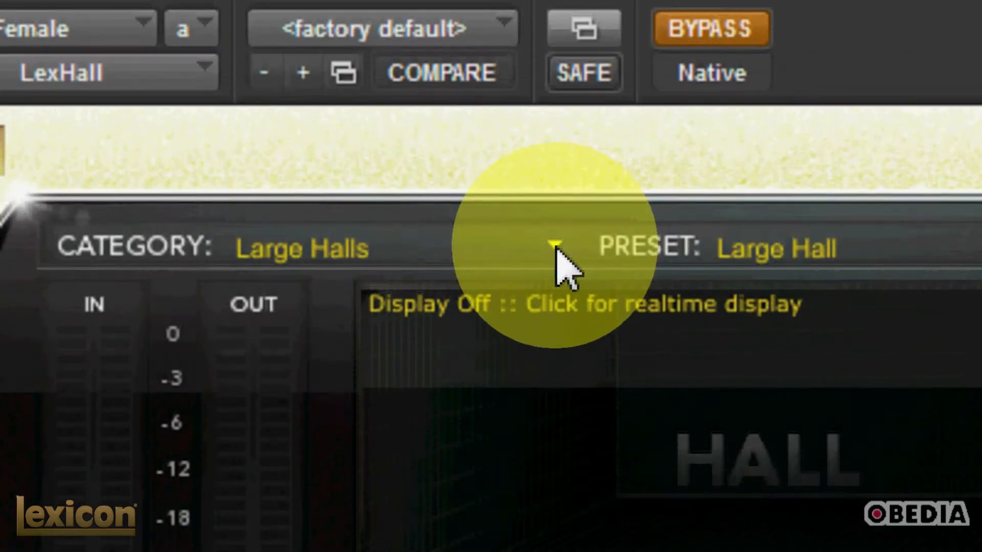
left_click(555, 247)
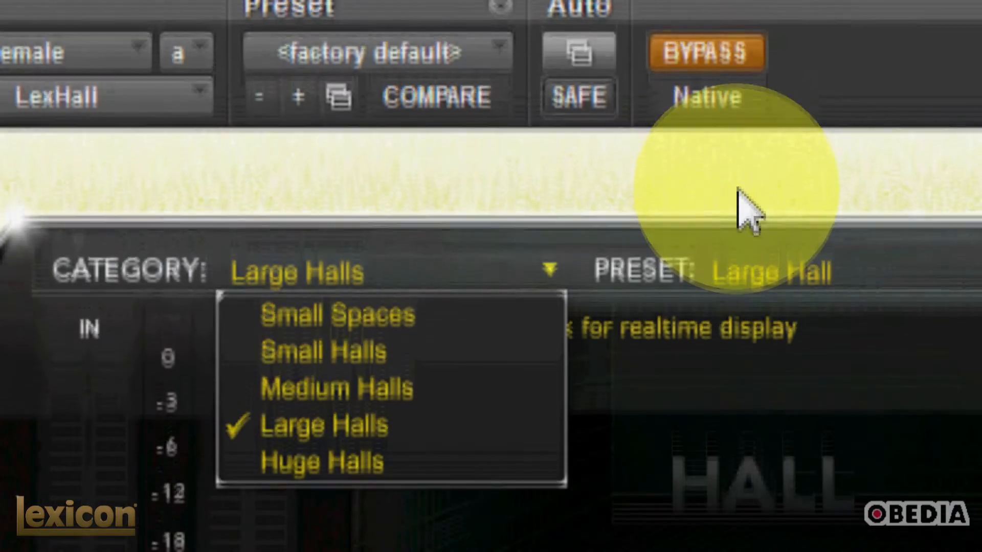
left_click(736, 189)
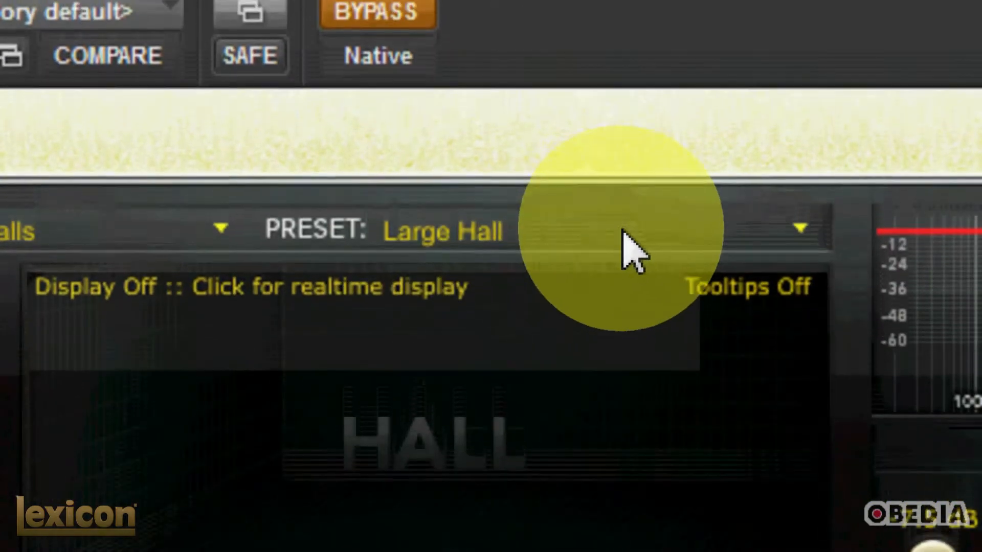
left_click(780, 250)
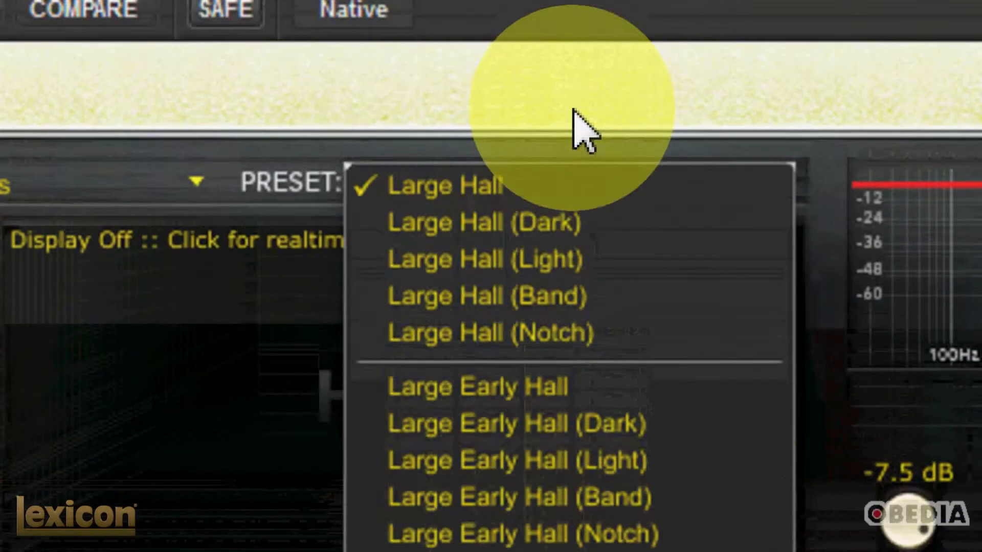
left_click(574, 22)
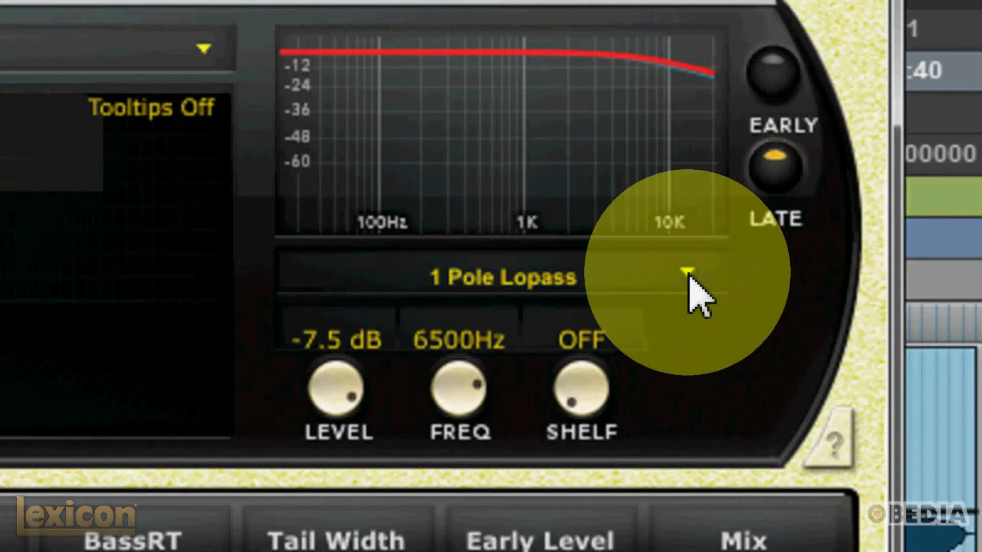
Step: Change the late reverb filter to Bandpass with level -10.0 dB, frequency 8125 Hz, shelf -84.0 dB and band 1.3 Oct
left_click(688, 274)
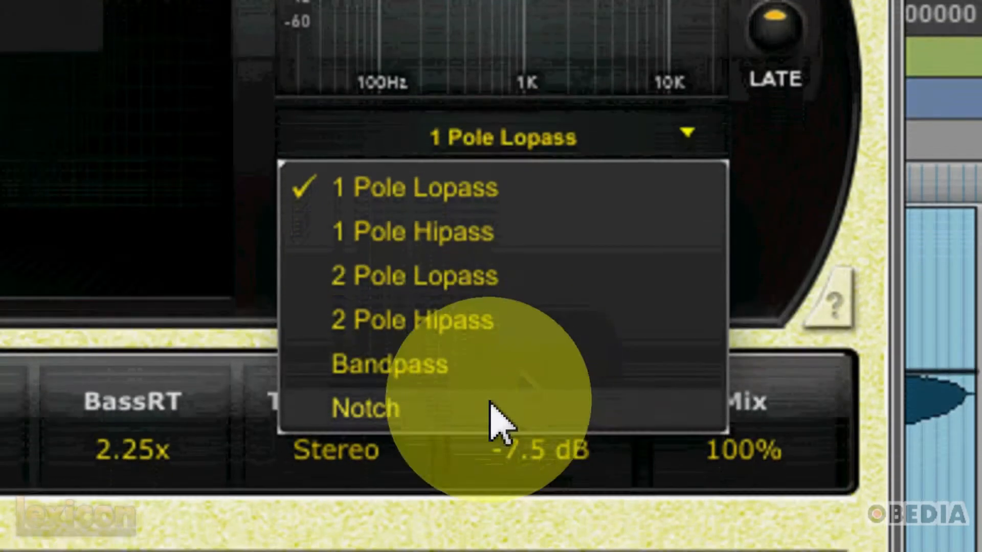
left_click(450, 364)
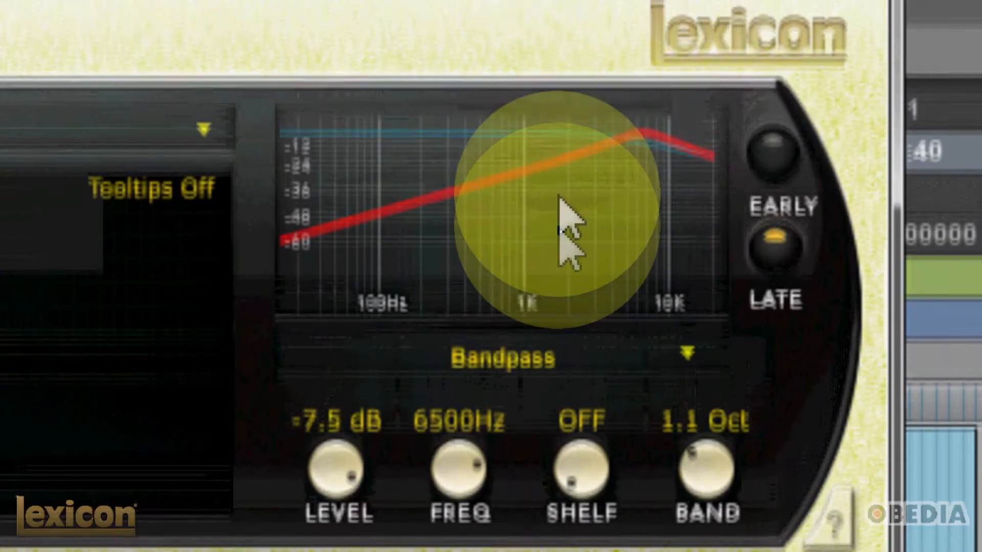
left_click_drag(350, 447, 345, 424)
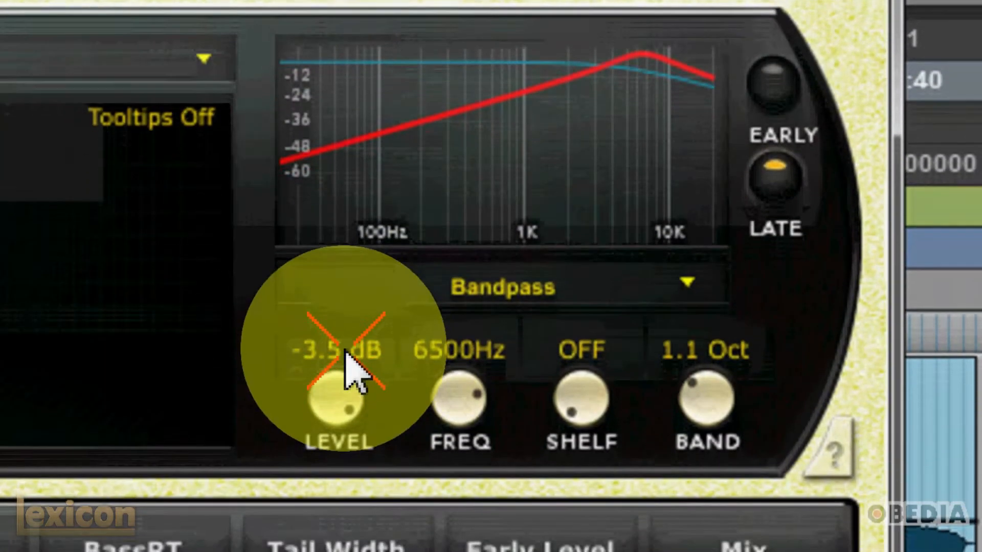
left_click_drag(345, 357, 357, 412)
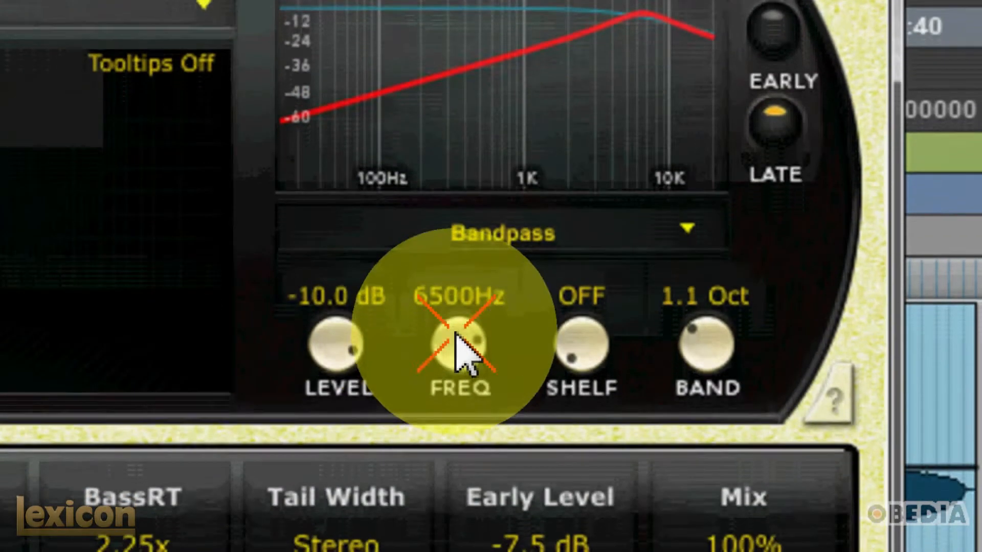
left_click_drag(457, 335, 462, 343)
left_click_drag(585, 285, 568, 245)
left_click(713, 325)
left_click_drag(698, 250, 705, 247)
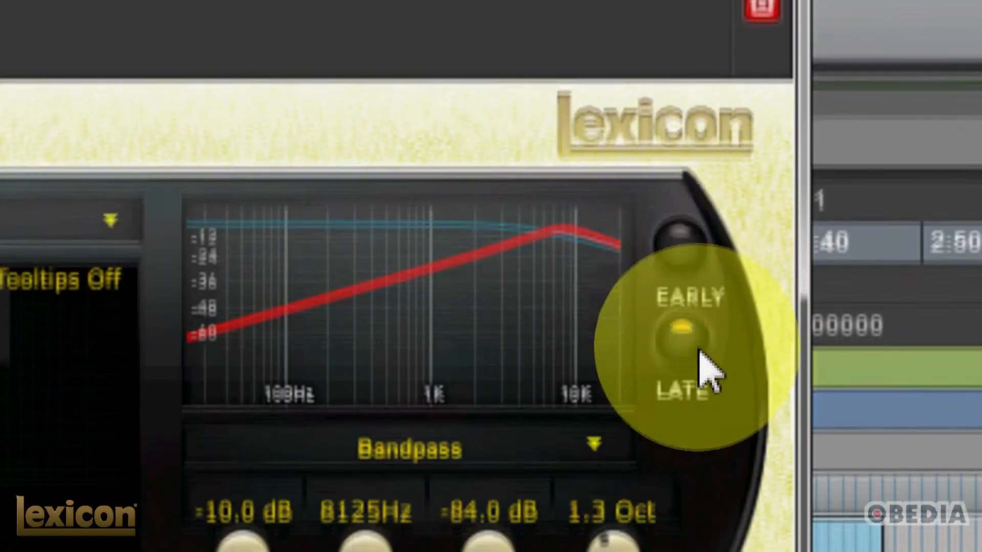
Step: Compare the early and late filter settings, ending on the late one
left_click(685, 251)
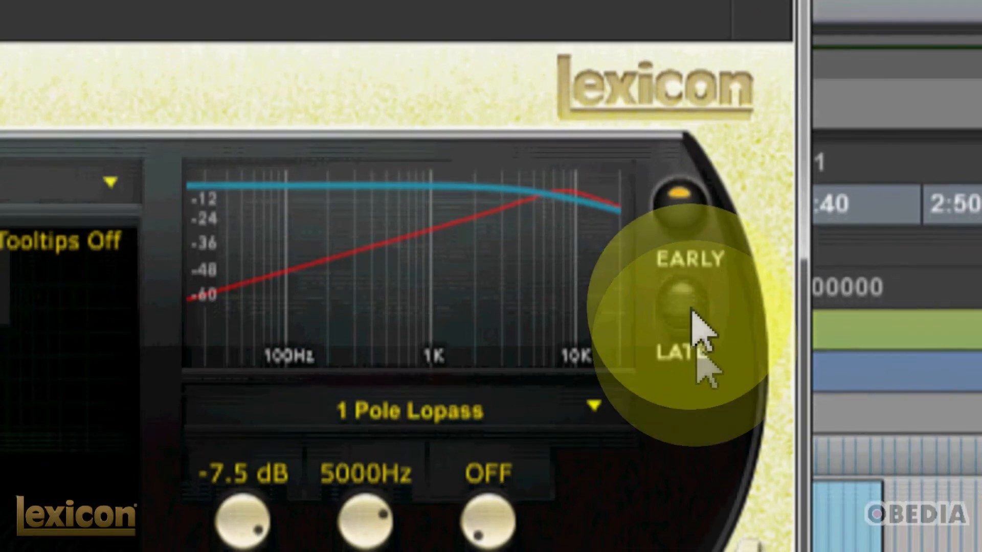
left_click(688, 319)
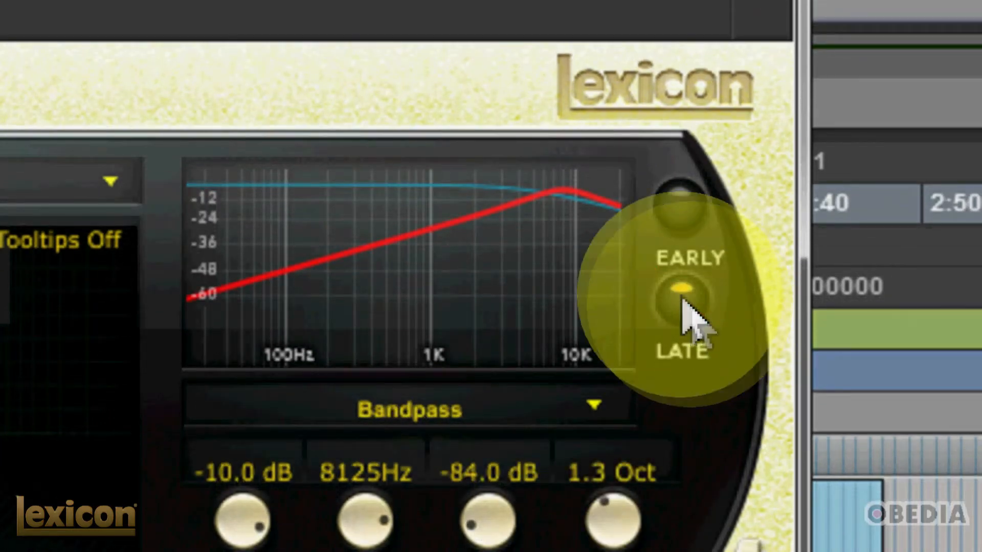
left_click(679, 204)
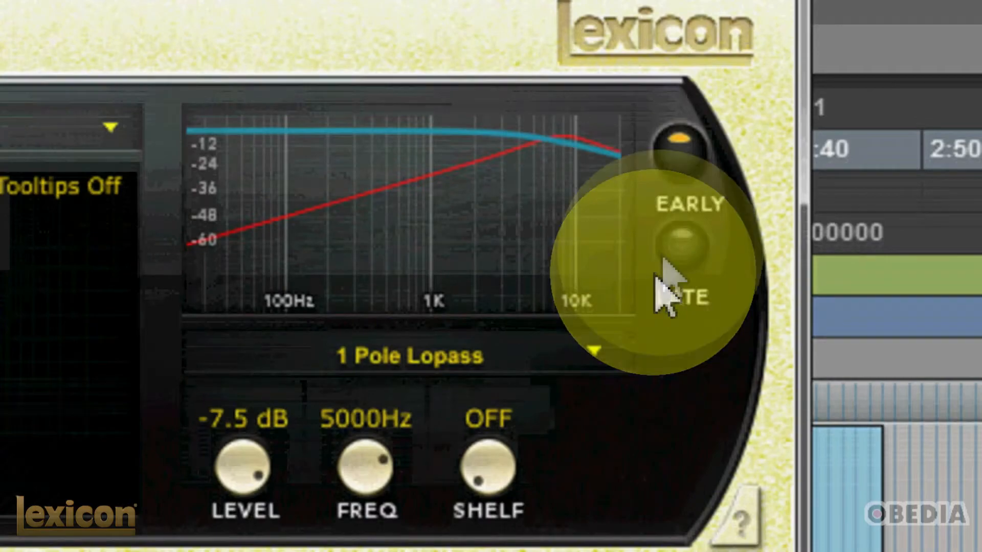
left_click(682, 281)
left_click(682, 178)
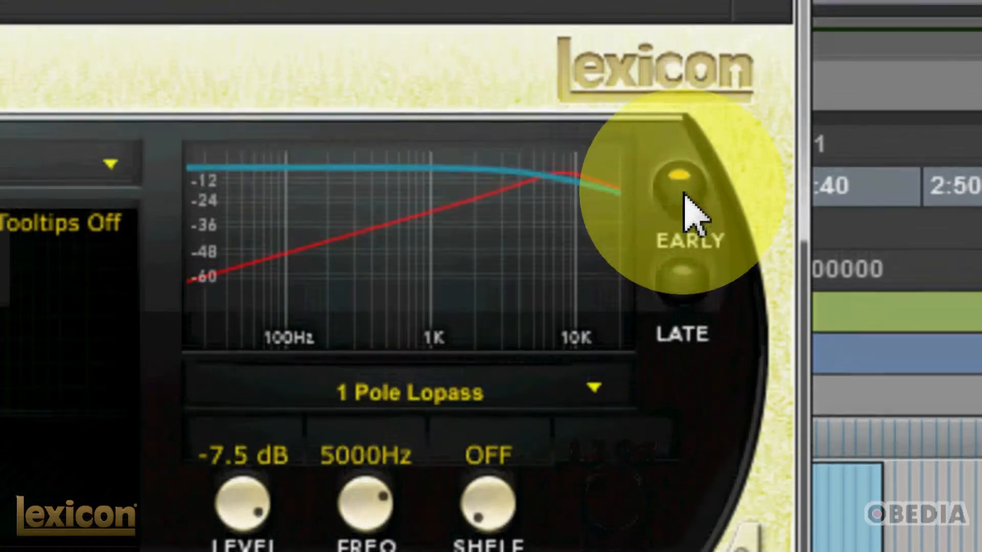
left_click(693, 282)
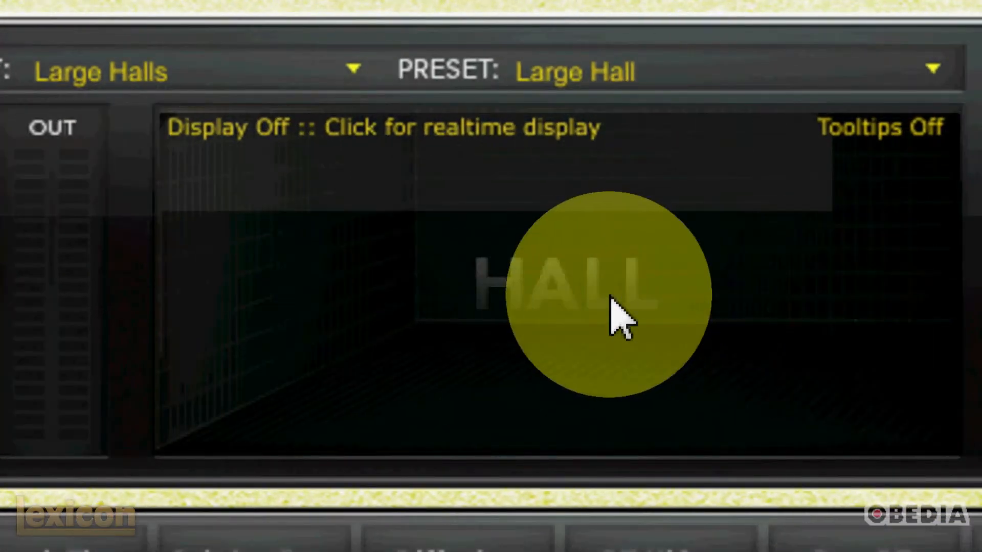
Step: Cycle through the Hall reverb's realtime display modes, from Multiband to Impulse, and switch the display back off
left_click(612, 301)
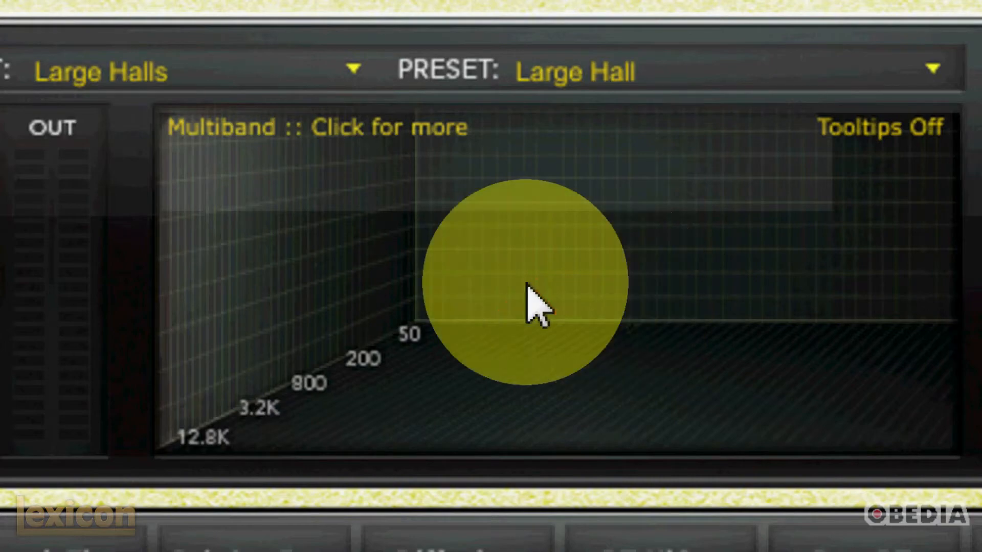
left_click(526, 279)
left_click(526, 280)
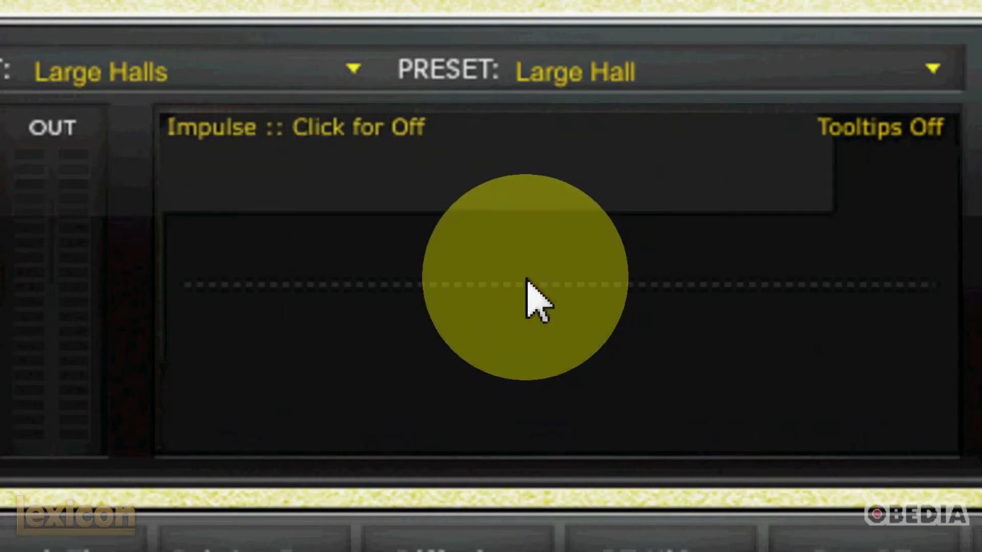
left_click(526, 280)
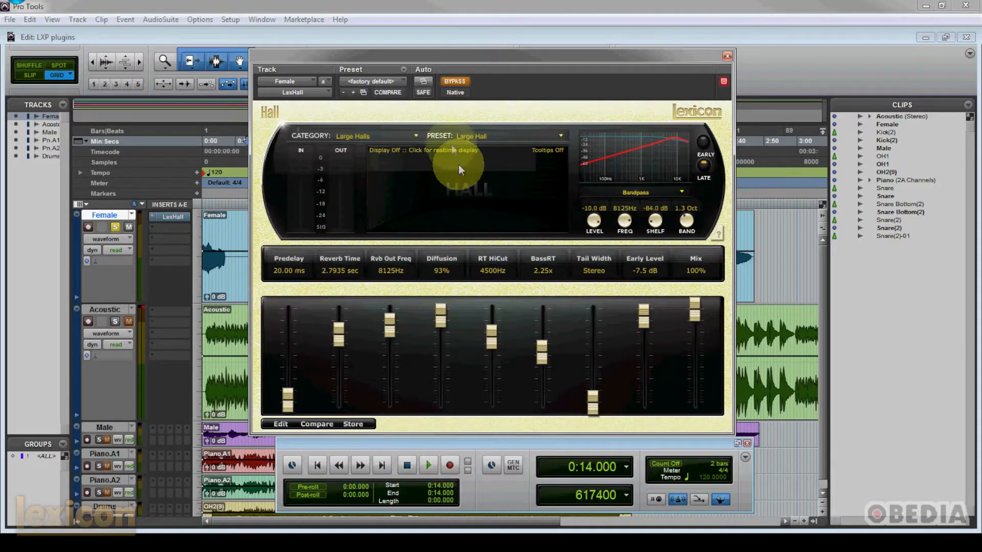
Step: Shift the reverb window aside and play the soloed Female track with the reverb bypassed, then stop playback
left_click_drag(416, 57, 448, 56)
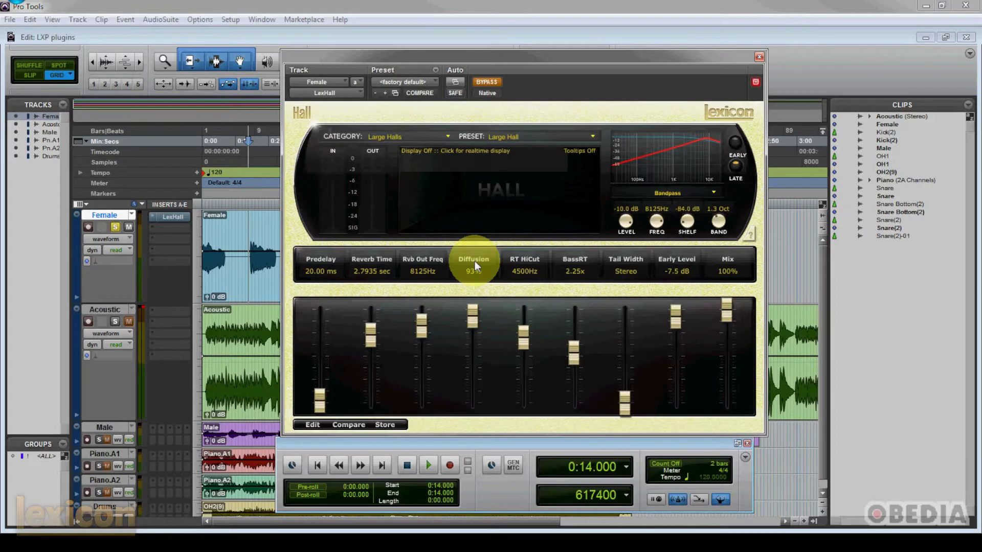
key("space")
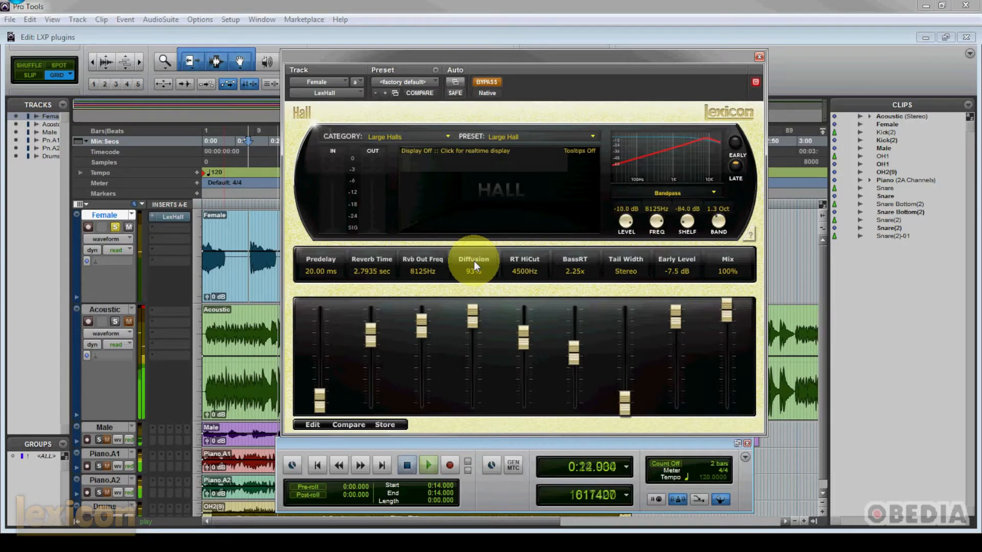
key("space")
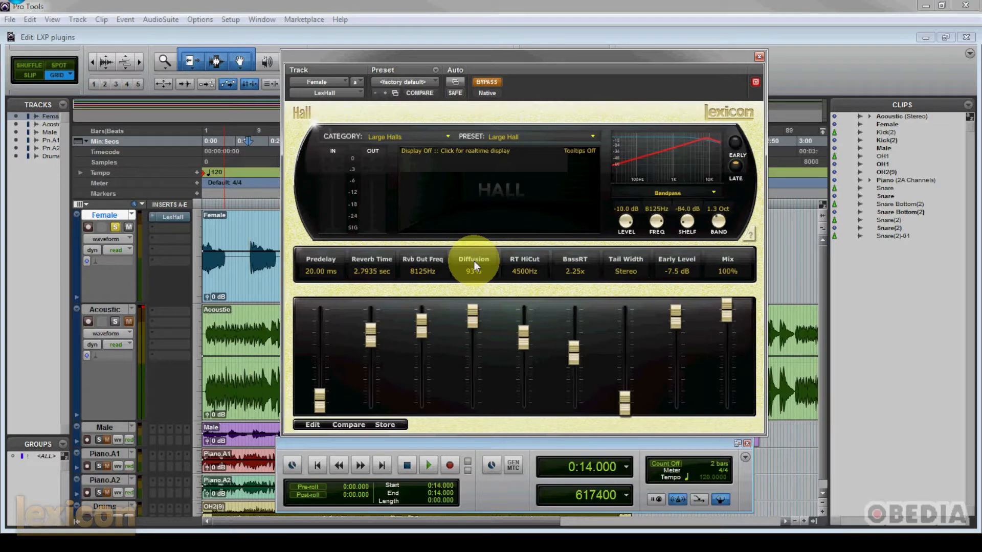
Step: Take the Hall reverb out of bypass and load the Studio E (Light) preset from the Small Spaces category
left_click(488, 83)
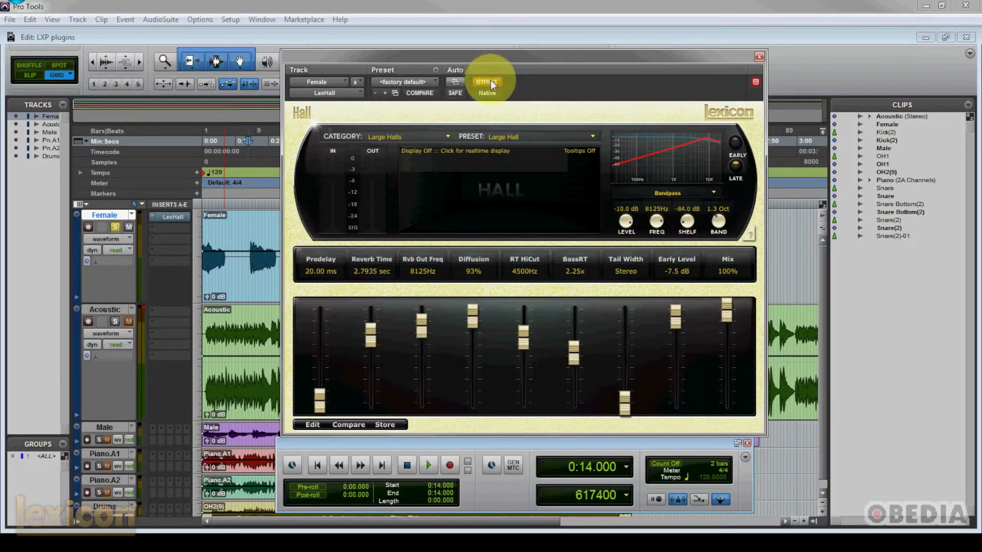
left_click(447, 137)
left_click(428, 146)
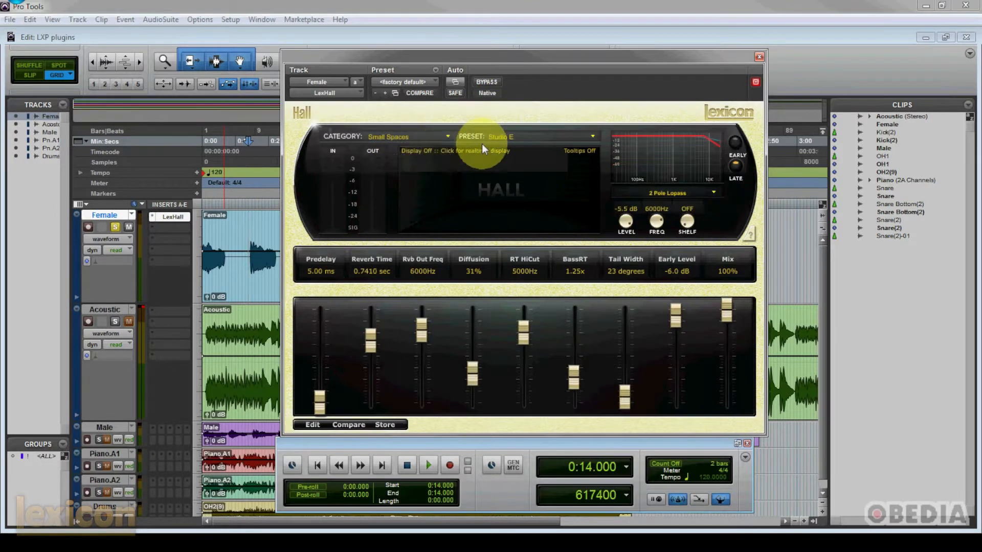
left_click(593, 136)
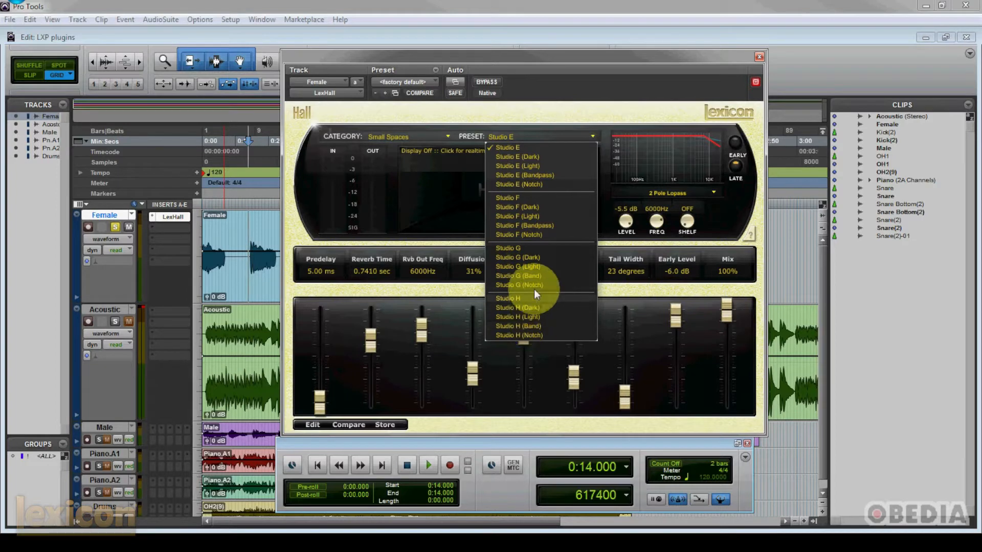
left_click(536, 164)
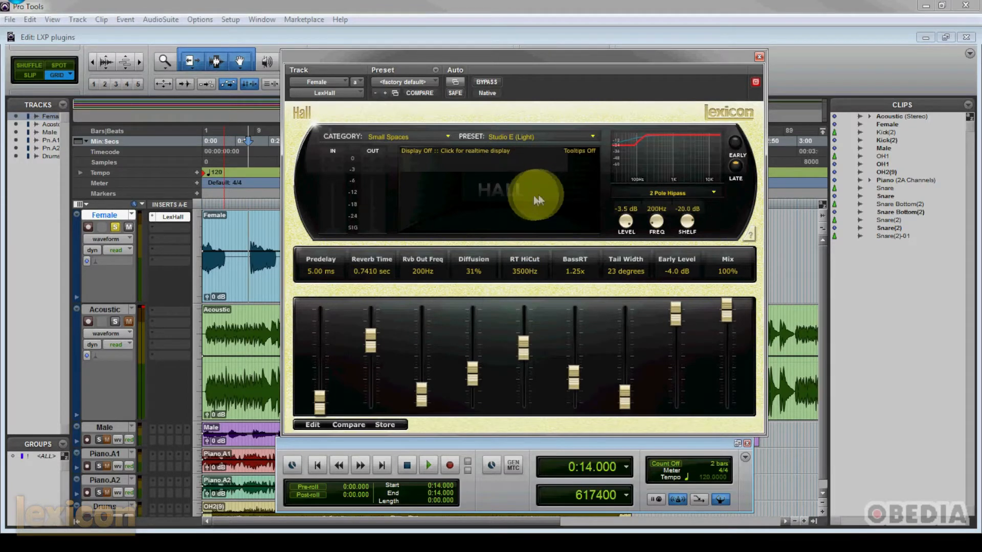
Step: Turn on the realtime Frequency display, play the track to audition the reverb, and set its Mix to 75%
left_click(510, 196)
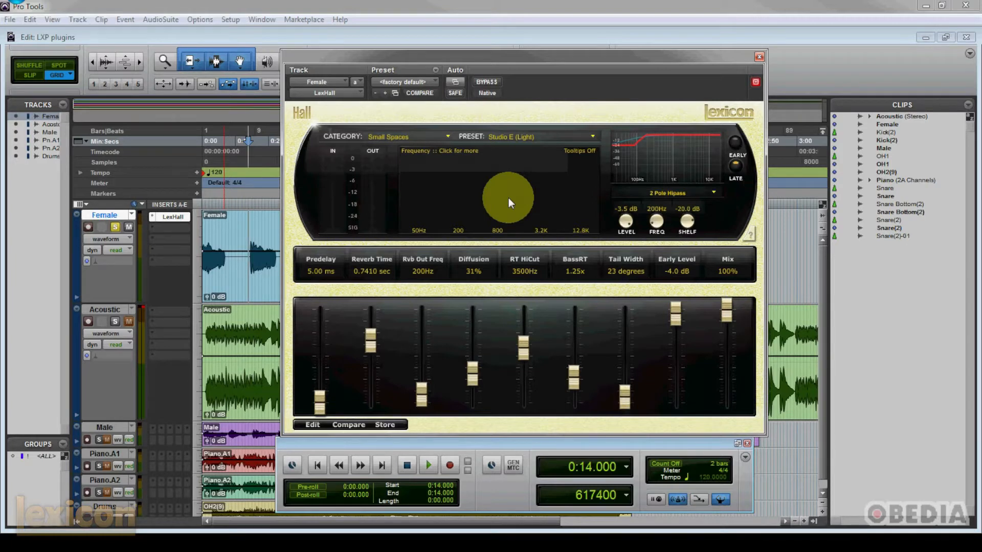
key("space")
left_click_drag(728, 307, 731, 339)
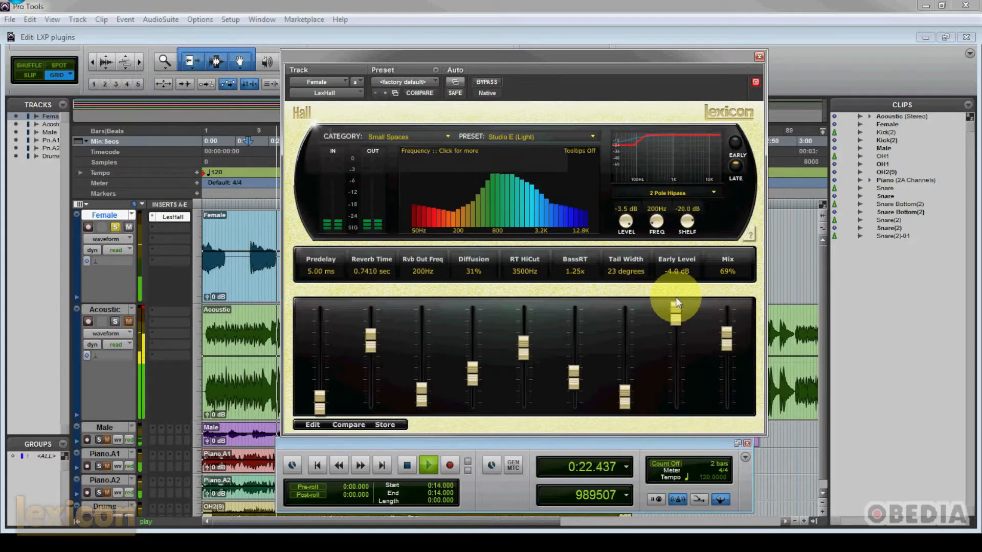
key("space")
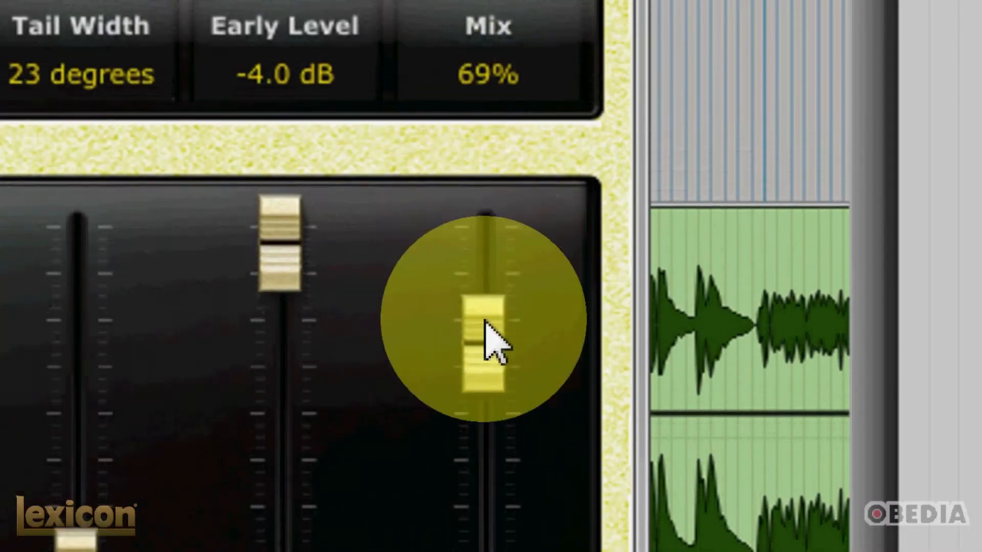
left_click_drag(492, 265, 492, 248)
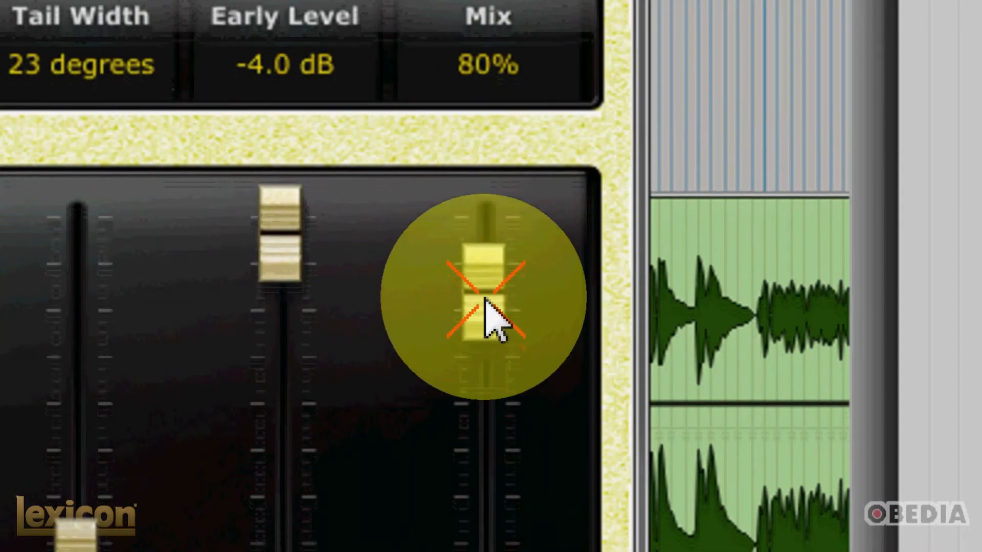
mouse_move(484, 299)
left_mouse_down()
mouse_move(484, 314)
mouse_move(478, 227)
mouse_move(483, 308)
left_mouse_up()
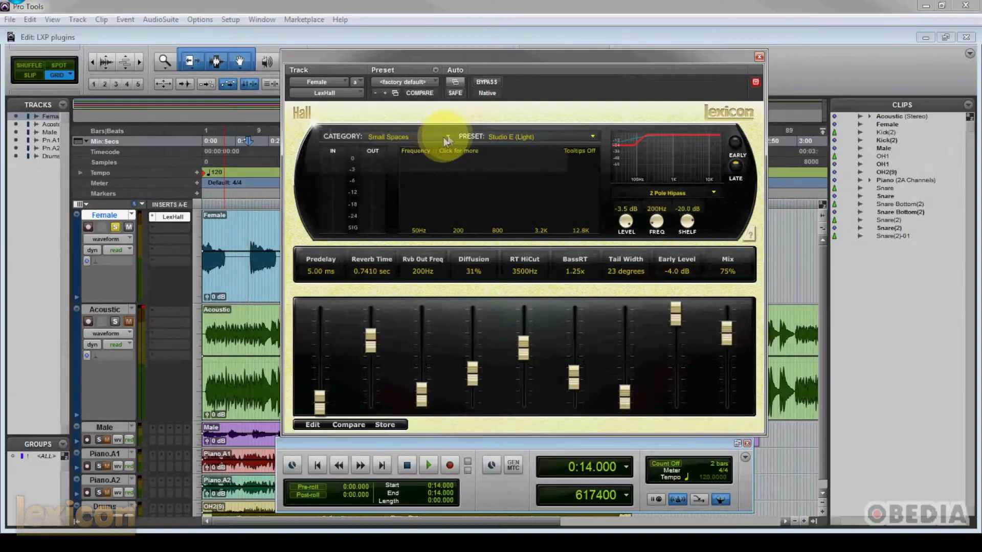
Step: Load the Sml Impact Hall (Dark) preset from the Small Halls category
left_click(448, 135)
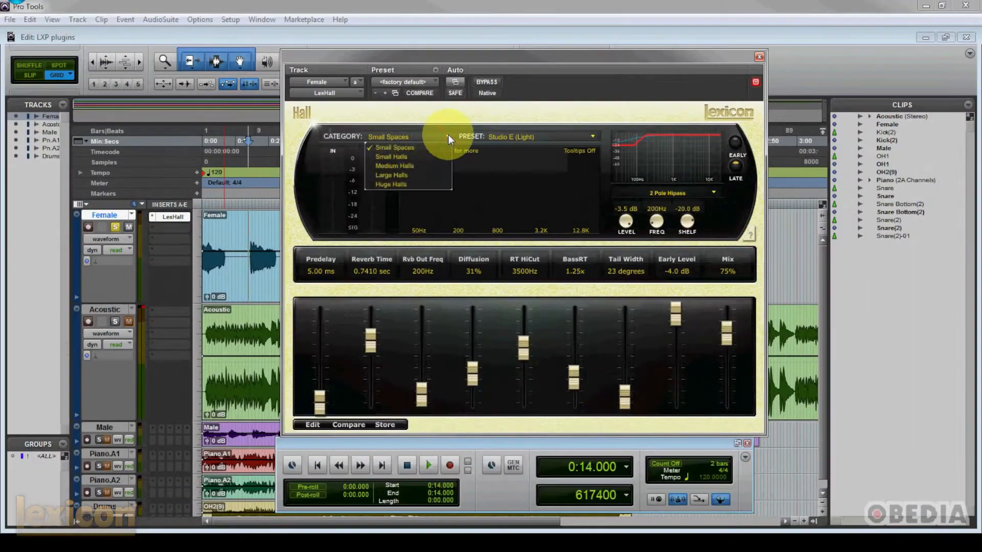
left_click(428, 156)
left_click(576, 136)
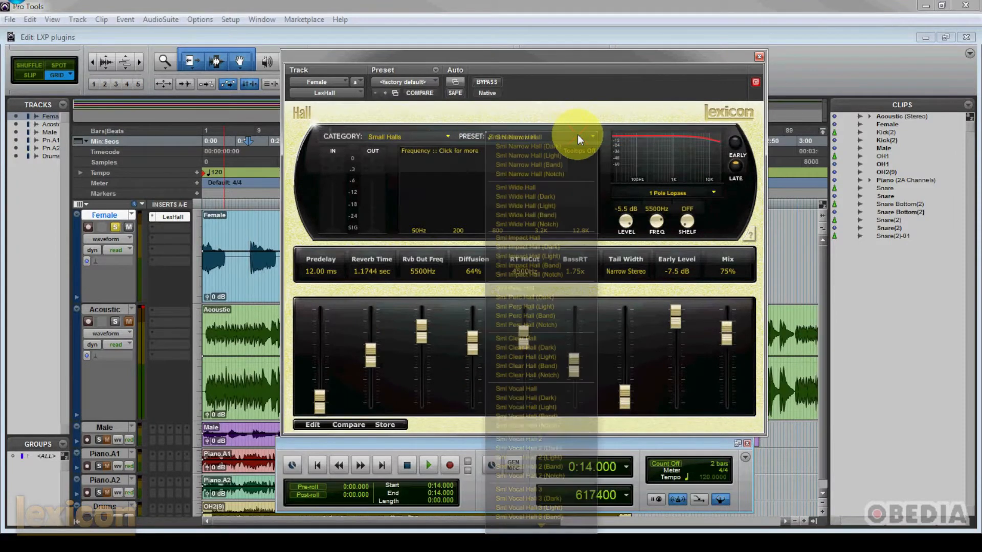
left_click(551, 247)
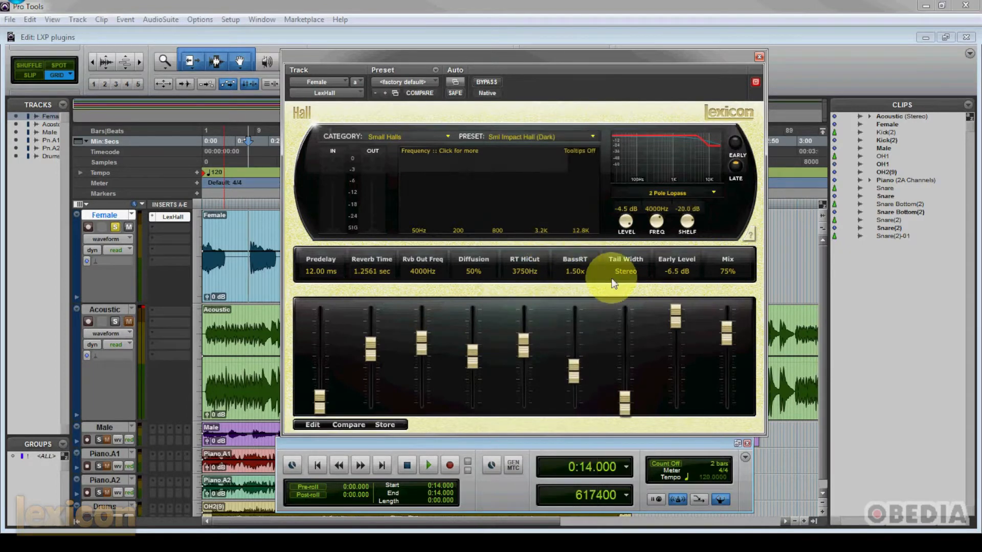
Step: Play the track and set the reverb's Predelay to 408 ms, Reverb Time to 2.5054 sec and Diffusion to 74%, then stop playback
key("space")
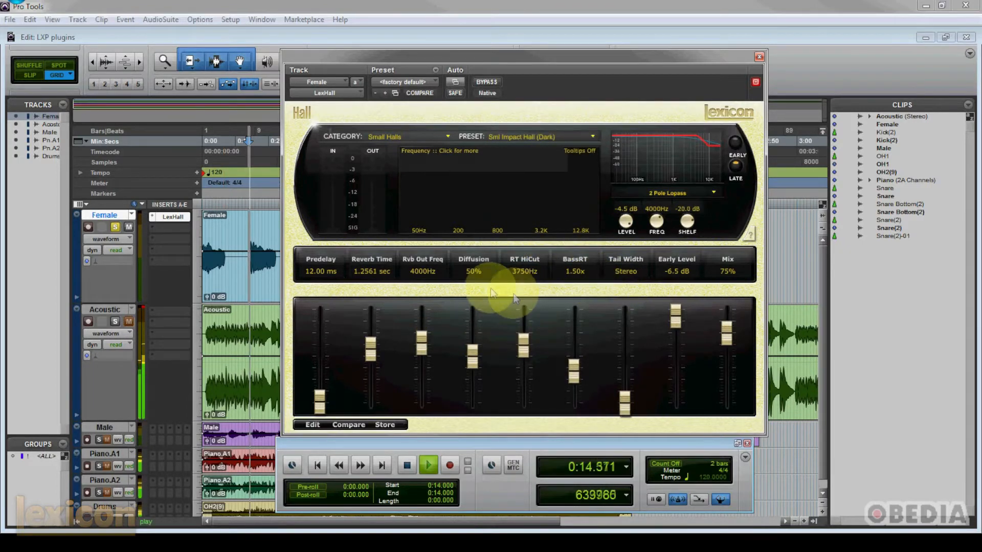
left_click_drag(322, 390, 371, 336)
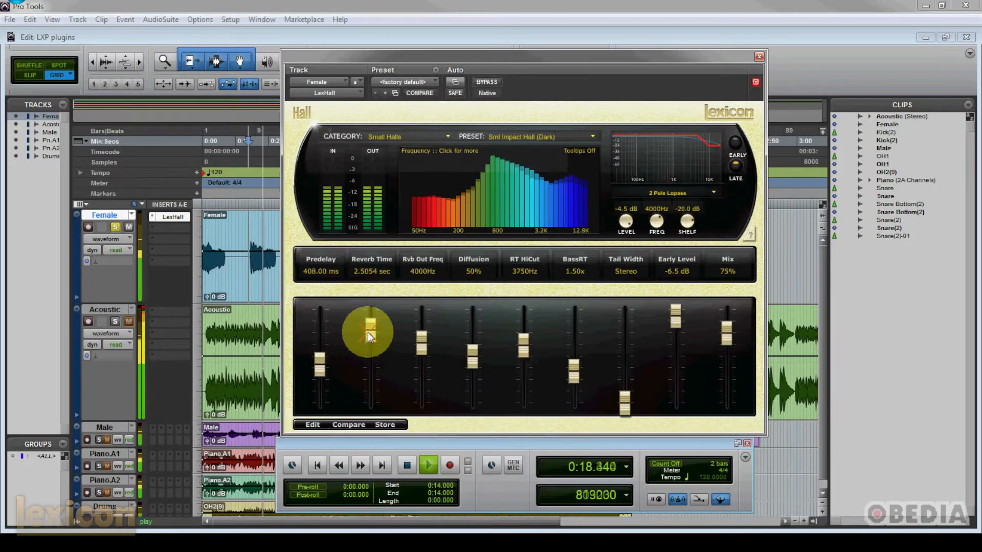
mouse_move(473, 356)
left_mouse_down()
mouse_move(464, 349)
mouse_move(474, 341)
left_mouse_up()
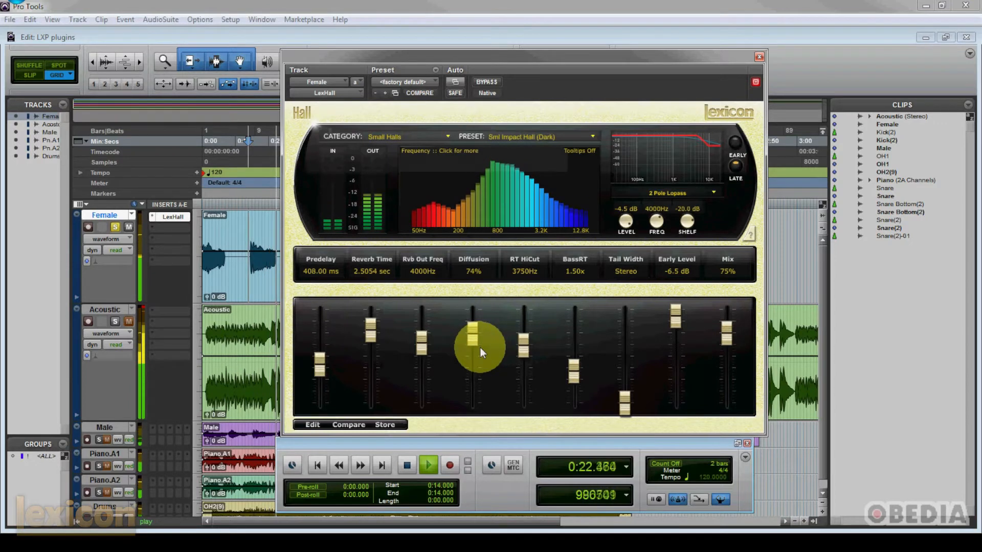
key("space")
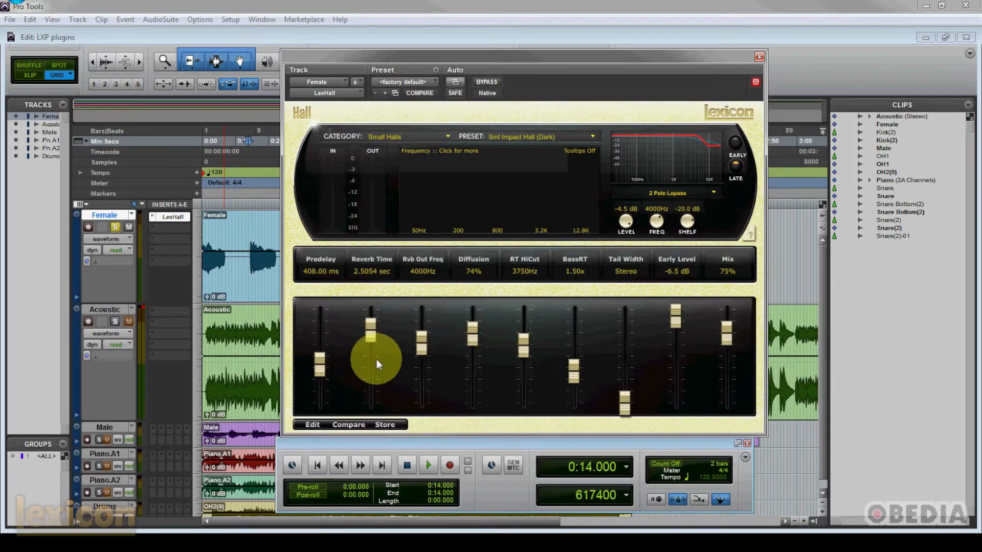
left_click_drag(474, 345, 471, 336)
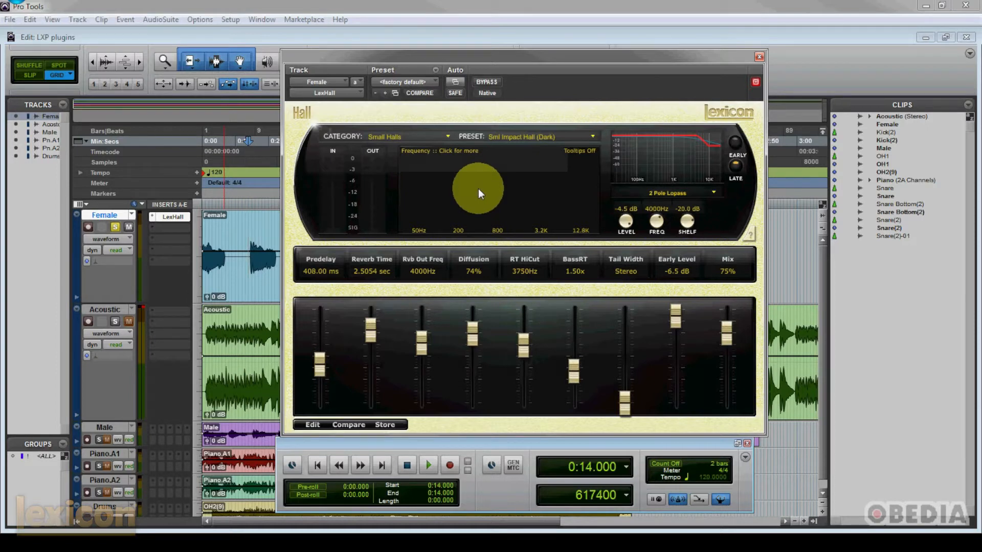
Step: Load the Med Hall preset from the Medium Halls category
left_click(448, 137)
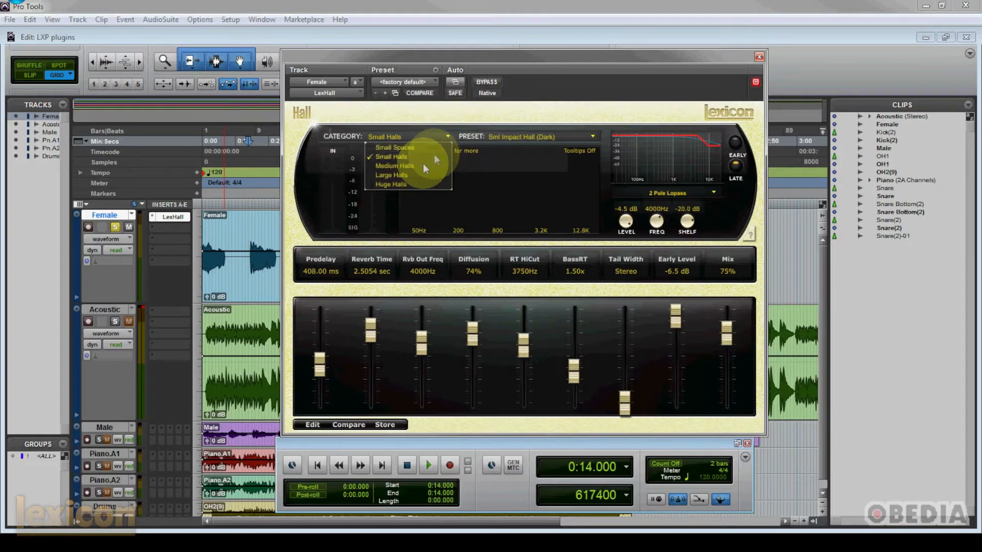
left_click(420, 167)
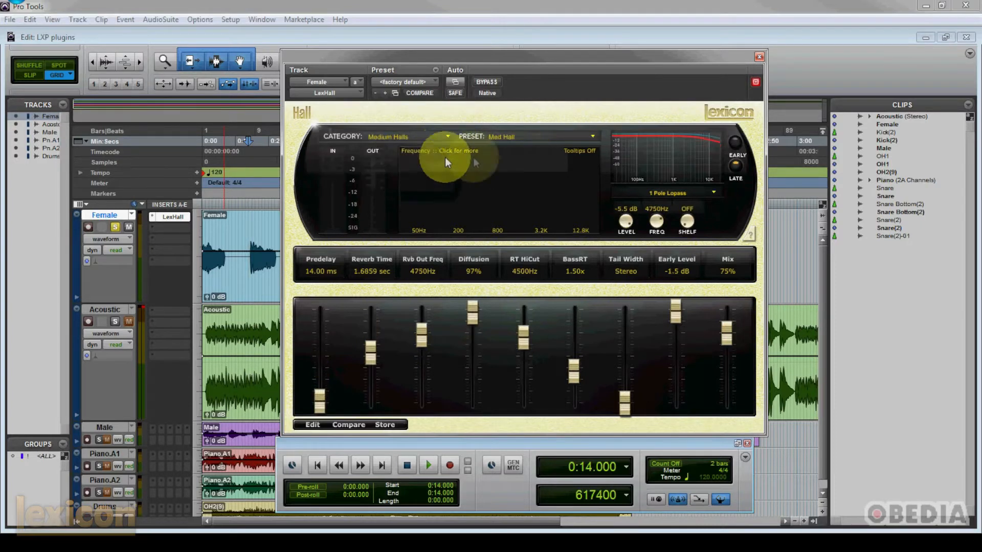
left_click(590, 136)
left_click(511, 148)
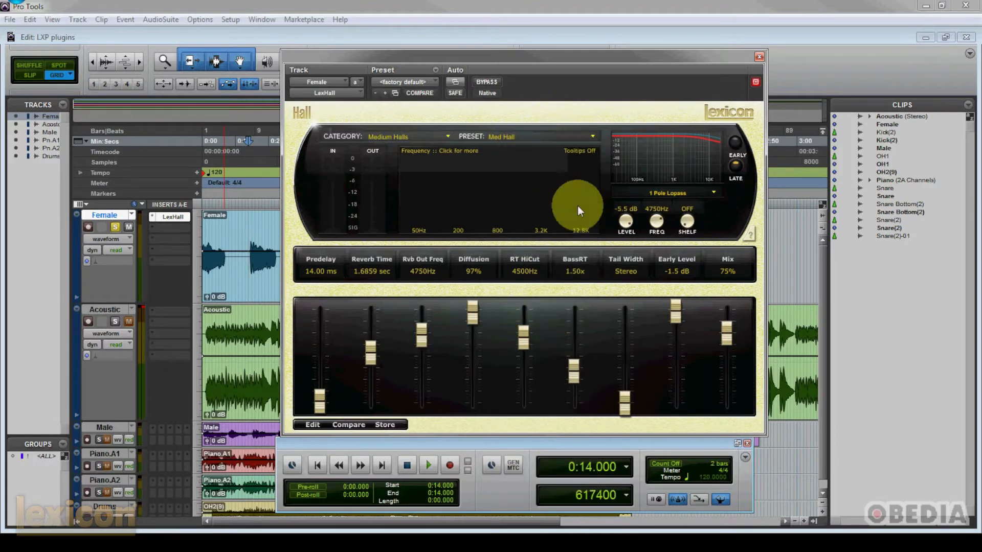
Step: Audition the reverb on the Female track while setting Predelay to 151 ms, and set Tail Width to 182 degrees
key("space")
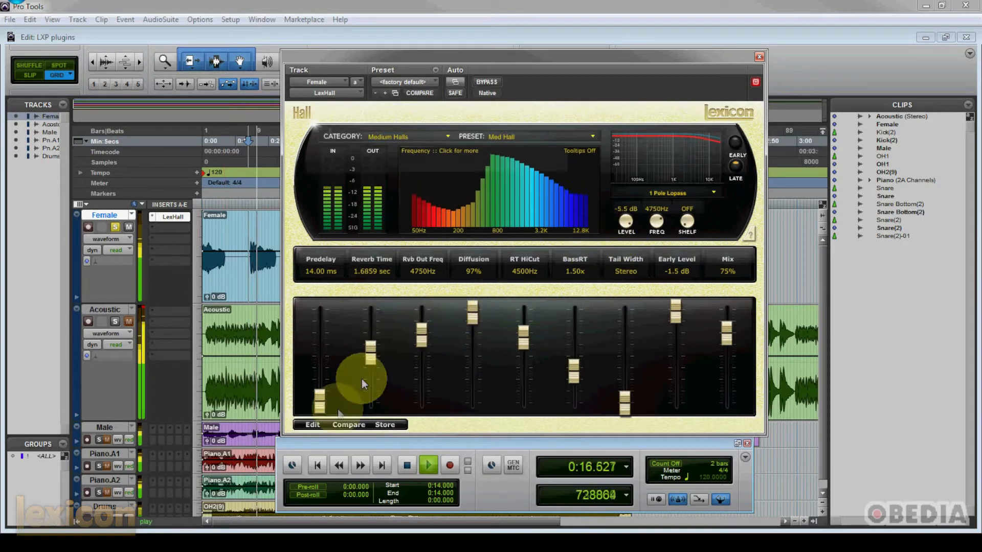
left_click_drag(319, 398, 317, 391)
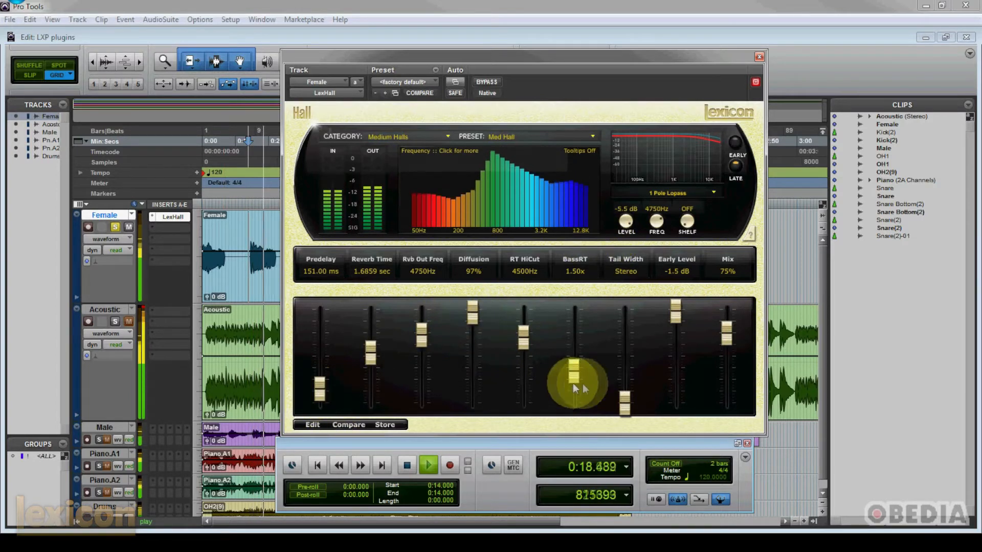
left_click_drag(624, 401, 625, 360)
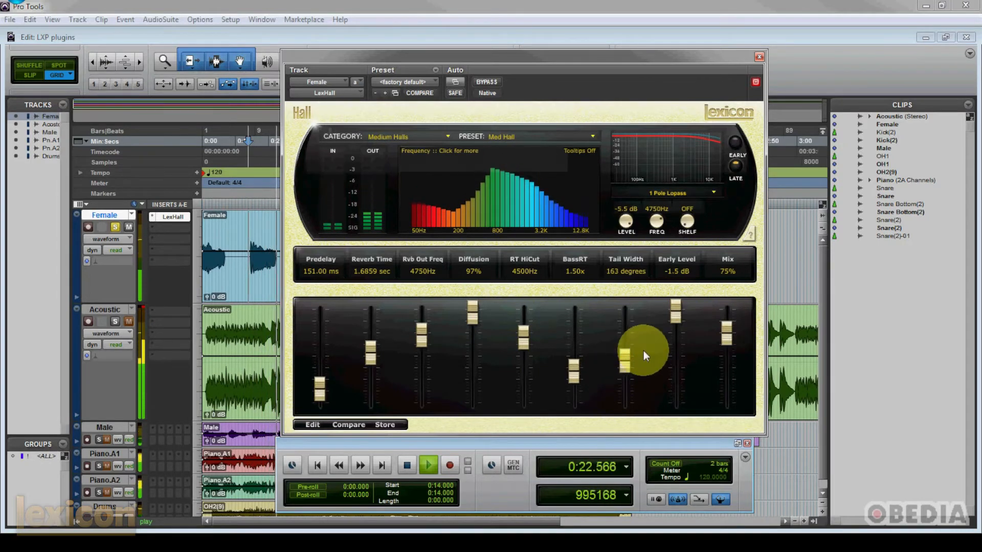
key("space")
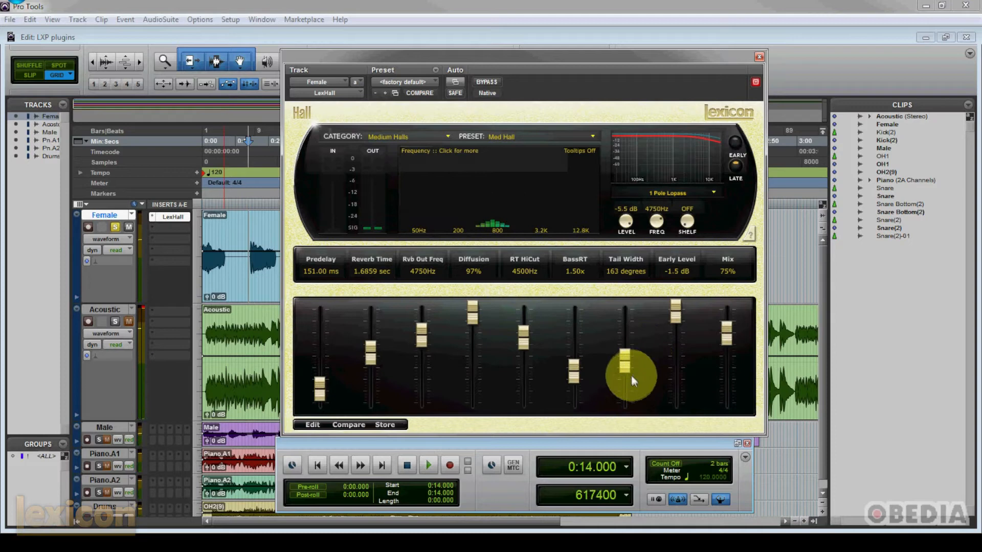
left_click_drag(630, 374, 625, 353)
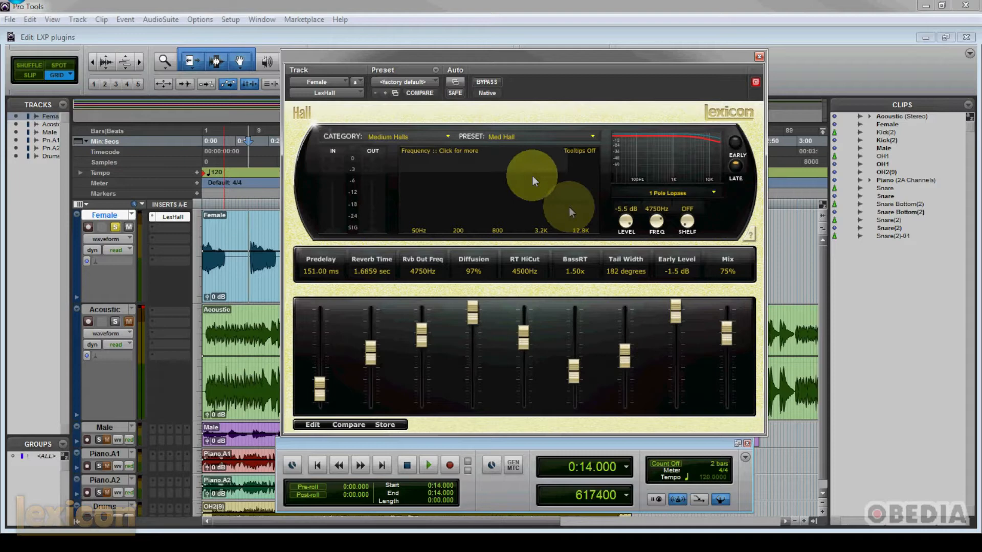
Step: Load the Large Wide Hall (Light) preset from the Large Halls category and place the playback start at 0:31.000 on the Female track
left_click(448, 136)
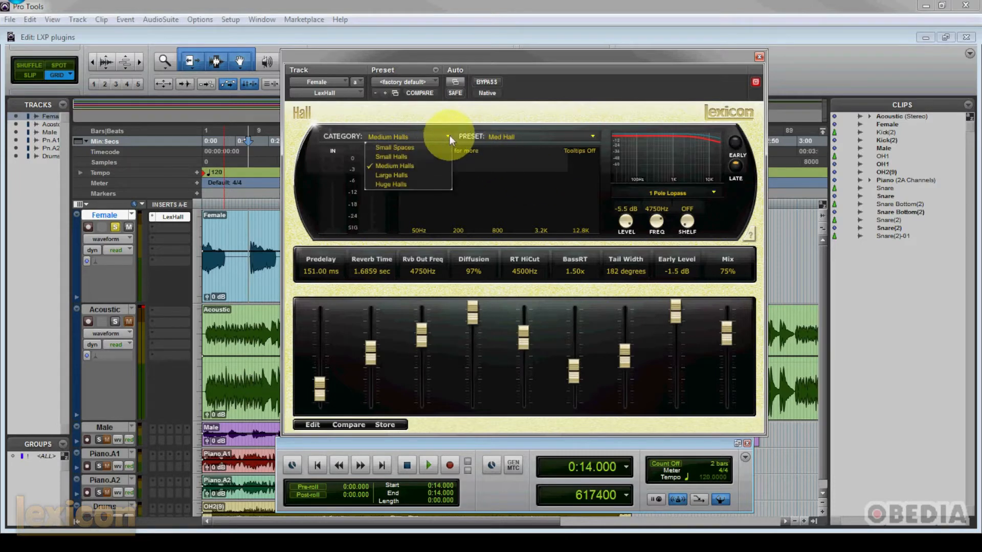
left_click(422, 176)
left_click_drag(457, 68, 572, 73)
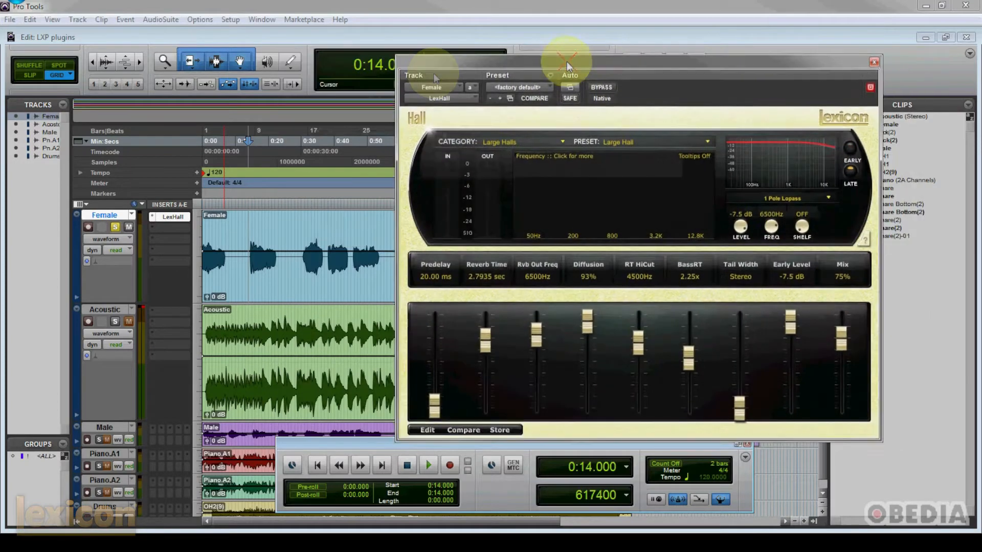
left_click(309, 215)
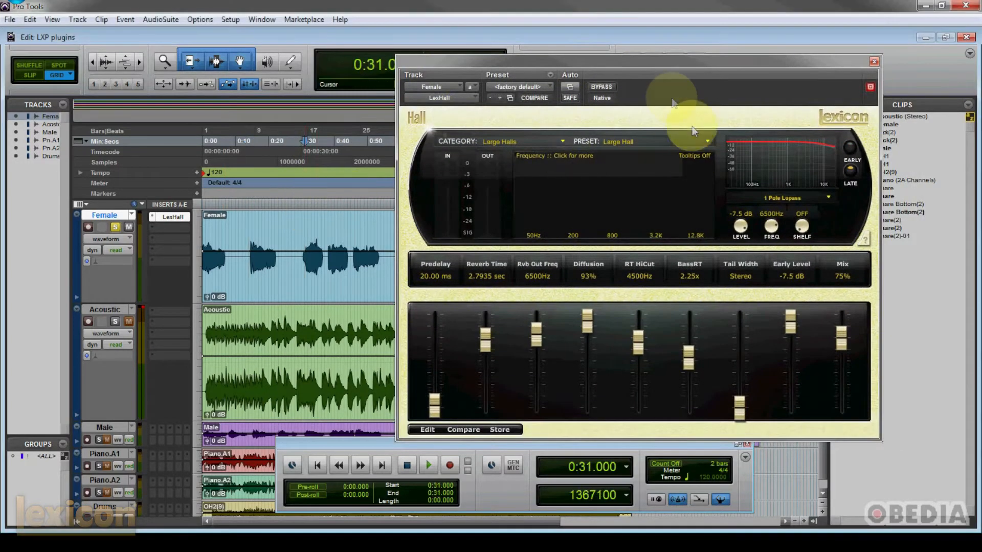
left_click_drag(657, 63, 618, 60)
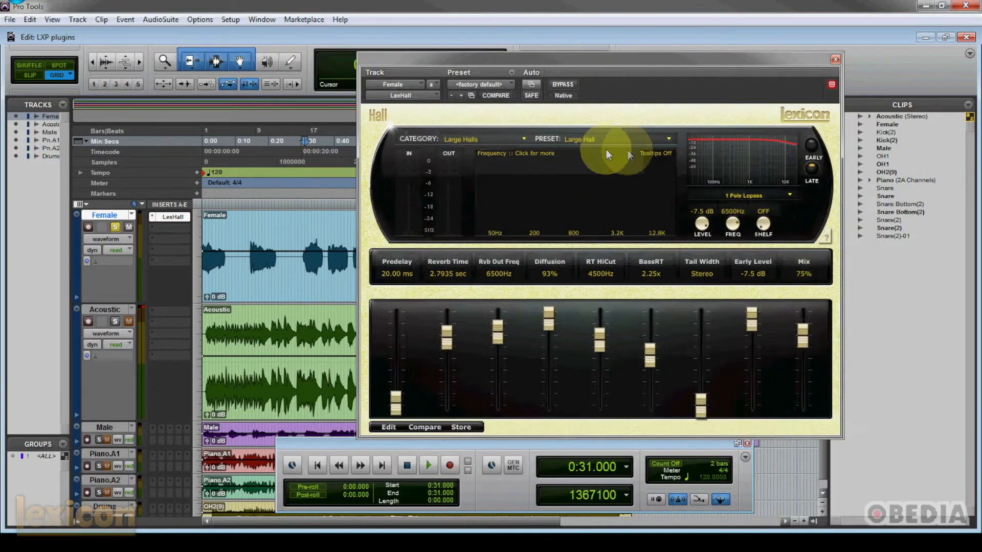
left_click(669, 138)
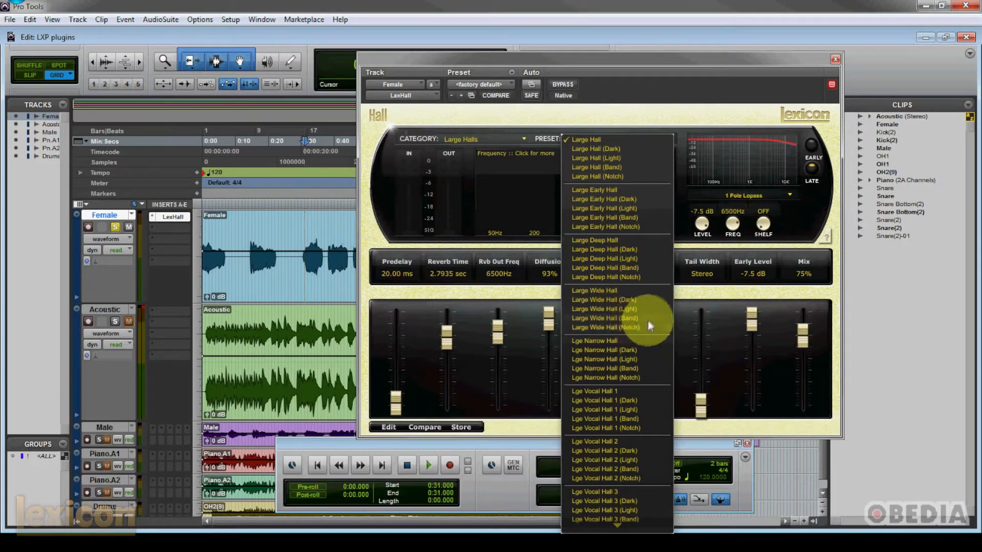
left_click(631, 309)
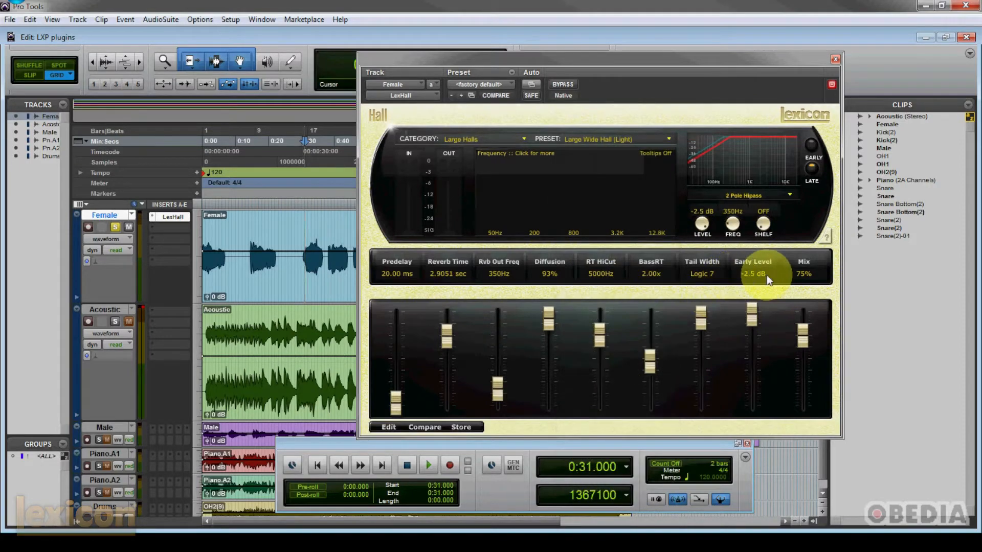
Step: Play the vocal from the new start point, lower Predelay to 13 ms and Mix to 55%, then stop playback
key("space")
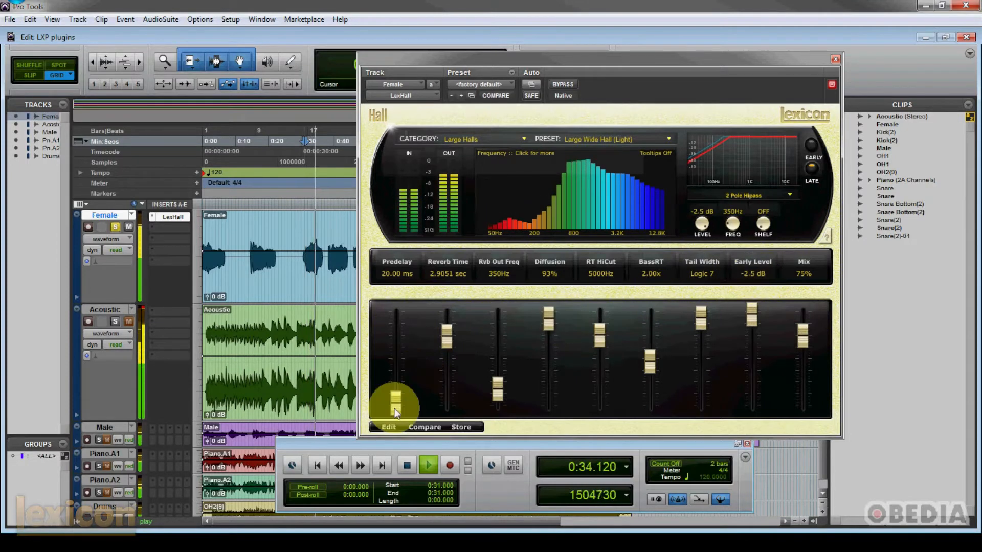
left_click_drag(396, 408, 396, 413)
left_click_drag(806, 329, 806, 355)
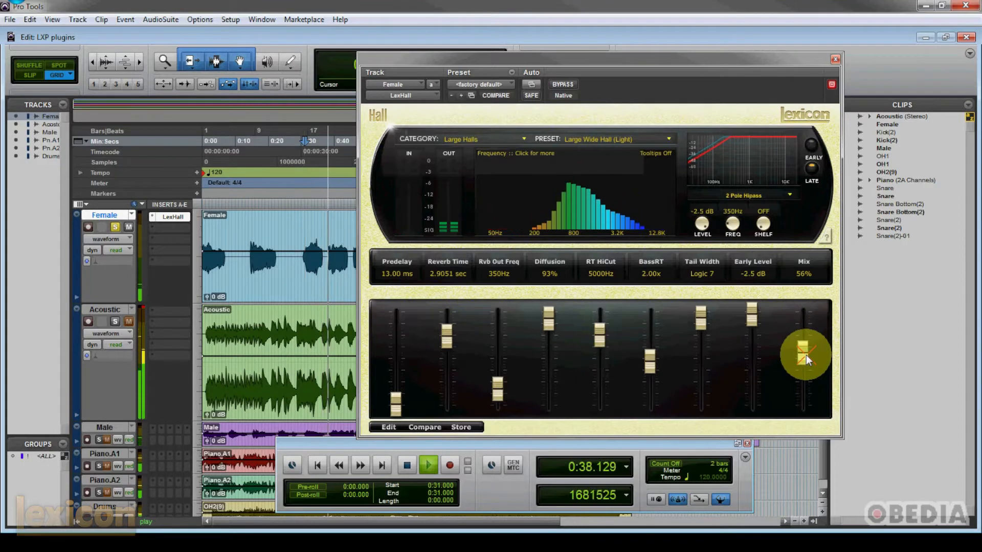
left_click_drag(806, 355, 806, 355)
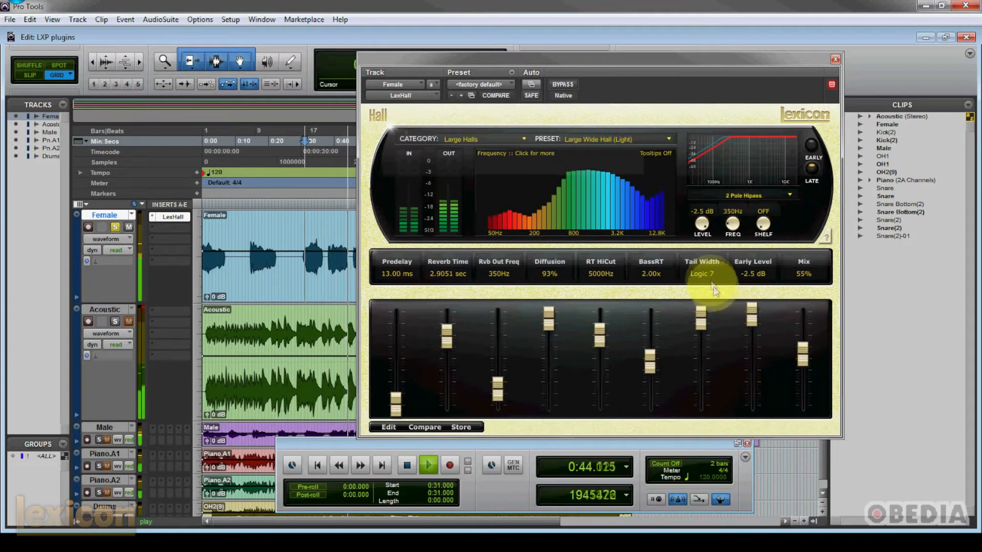
key("space")
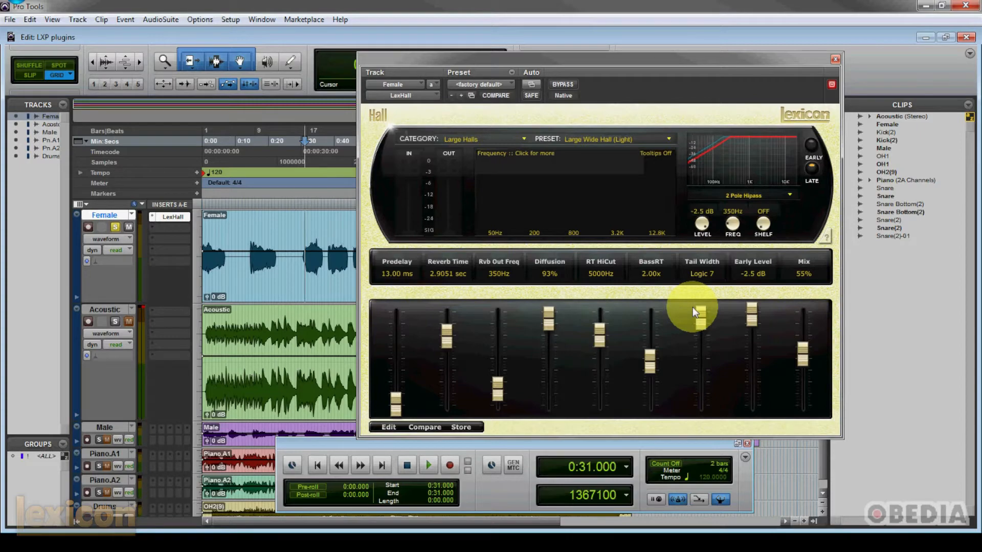
Step: Reposition the reverb window and load the Cathedral 2 (Light) preset from the Huge Halls category
left_click_drag(674, 58, 655, 55)
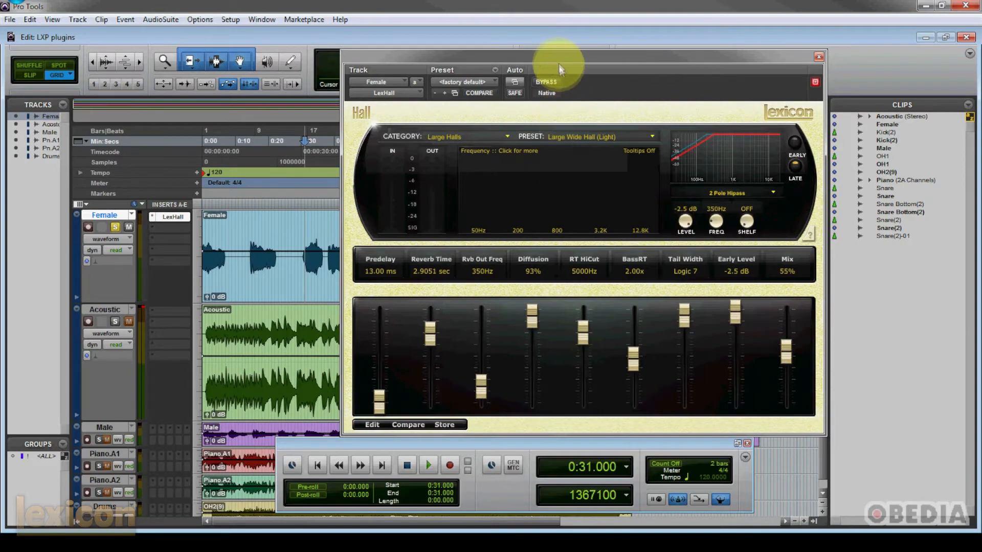
left_click_drag(554, 57, 566, 59)
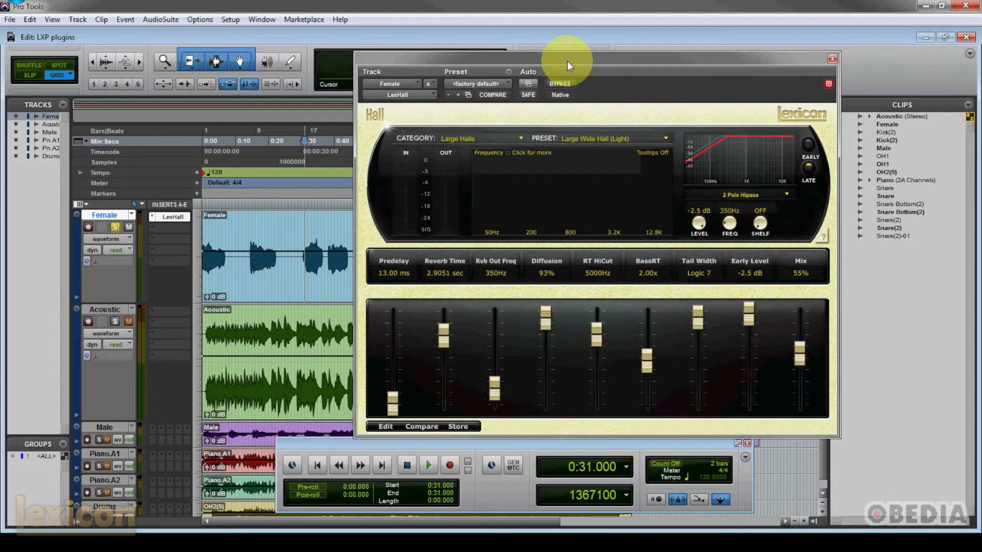
left_click(520, 138)
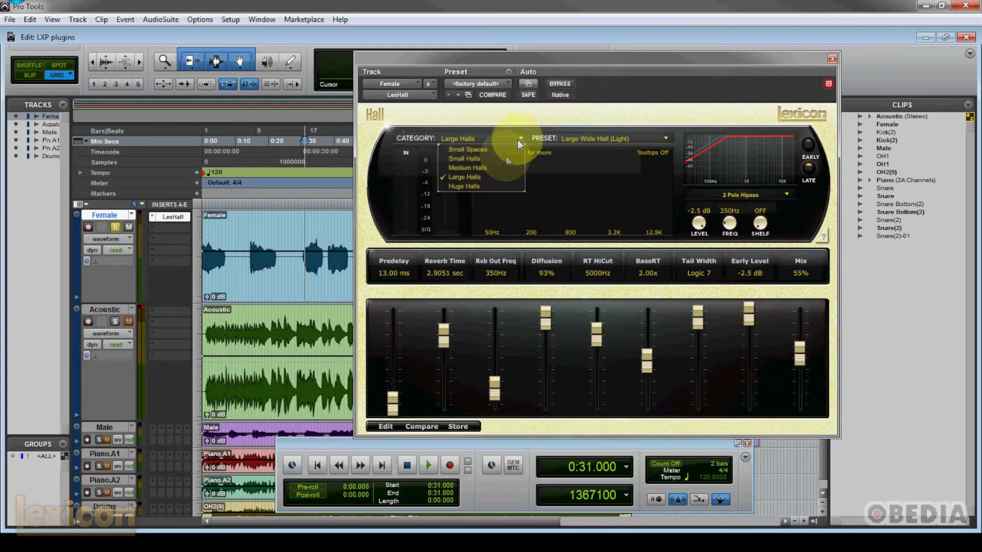
left_click(493, 185)
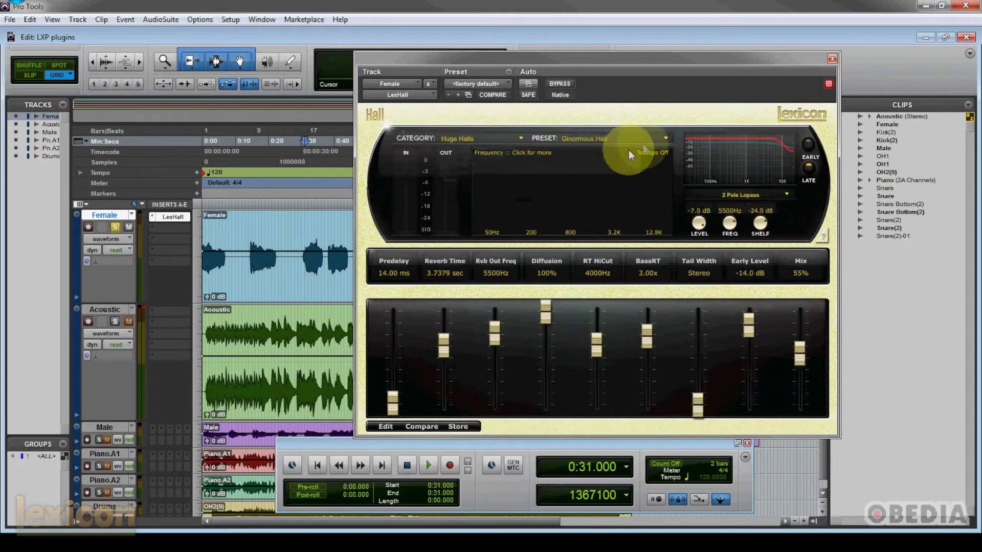
left_click(663, 138)
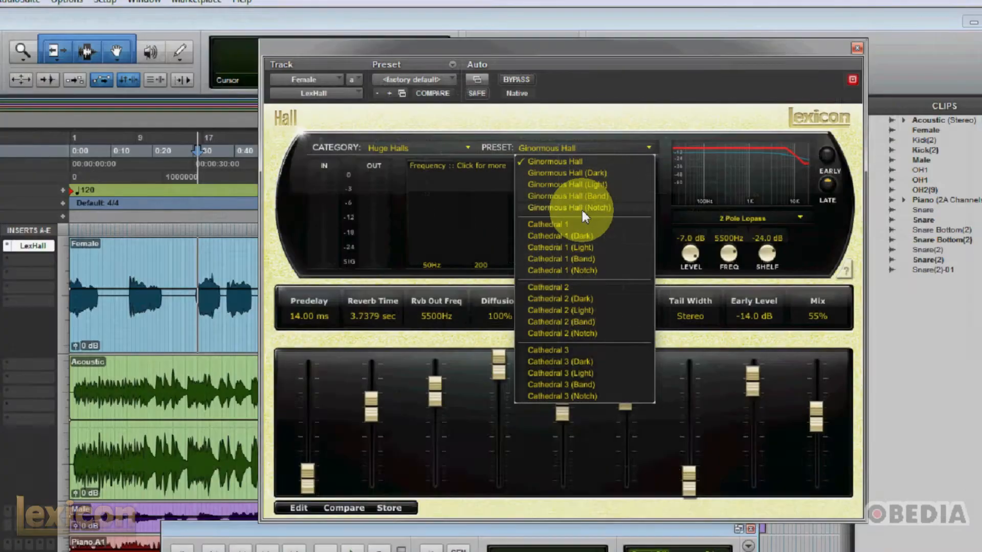
left_click(582, 210)
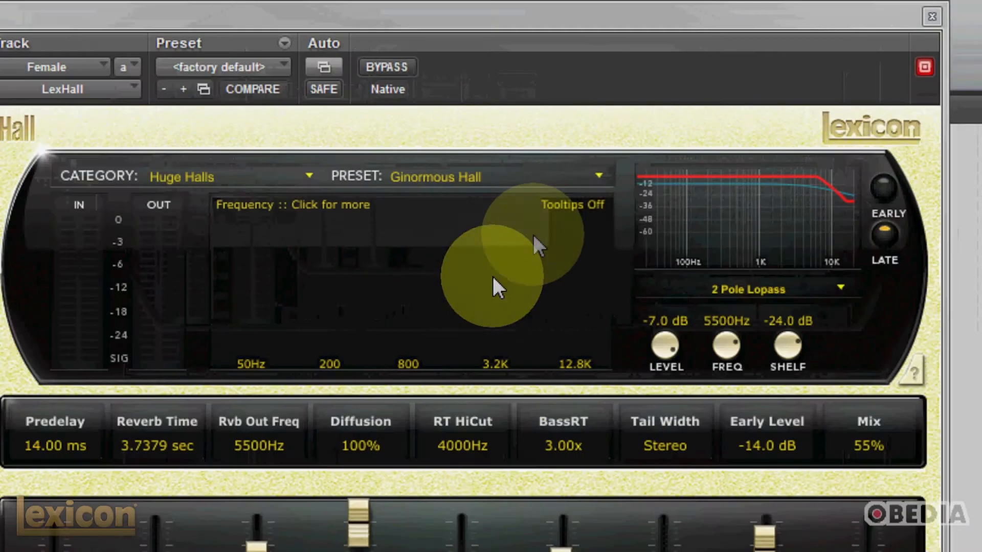
left_click(645, 148)
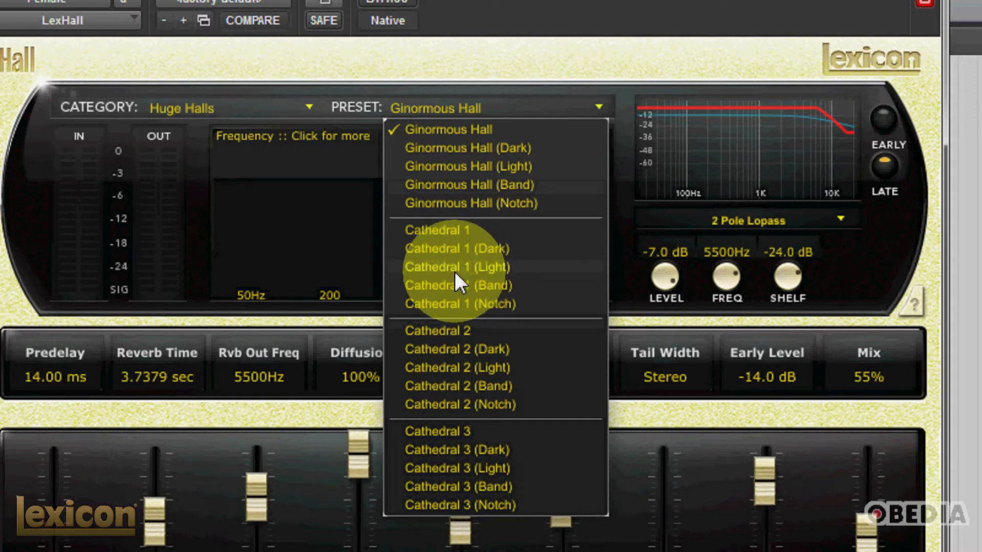
left_click(464, 369)
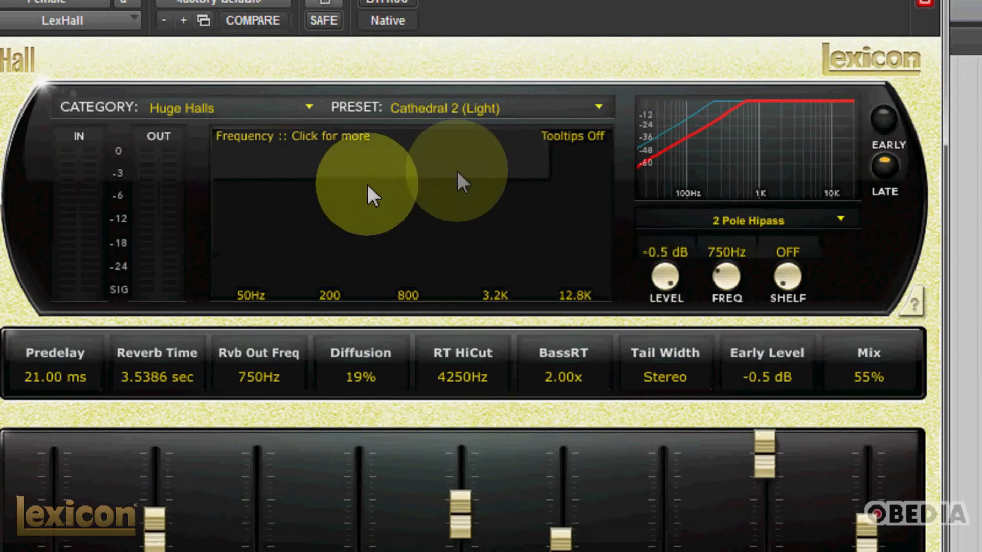
Step: Play the track, raise the reverb's Mix to 63% and Diffusion to 68%, and move the reverb window aside to uncover the tracks
key("space")
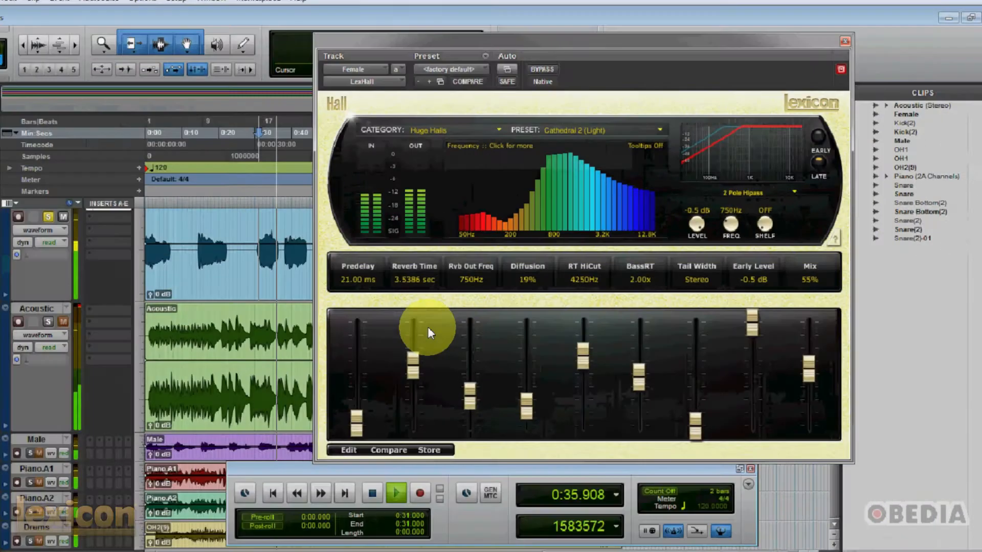
left_click_drag(585, 41, 564, 43)
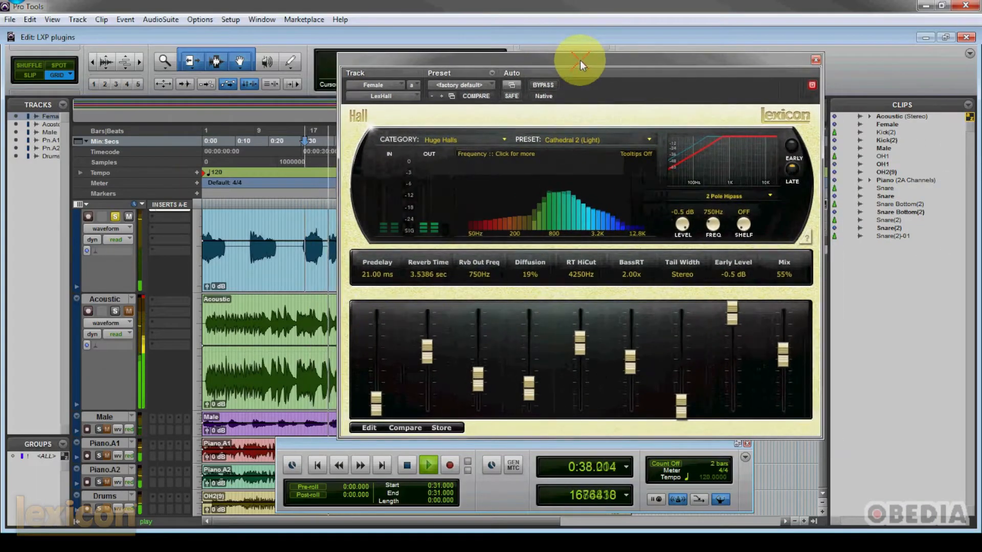
left_click_drag(786, 358, 785, 349)
left_click_drag(535, 383, 537, 342)
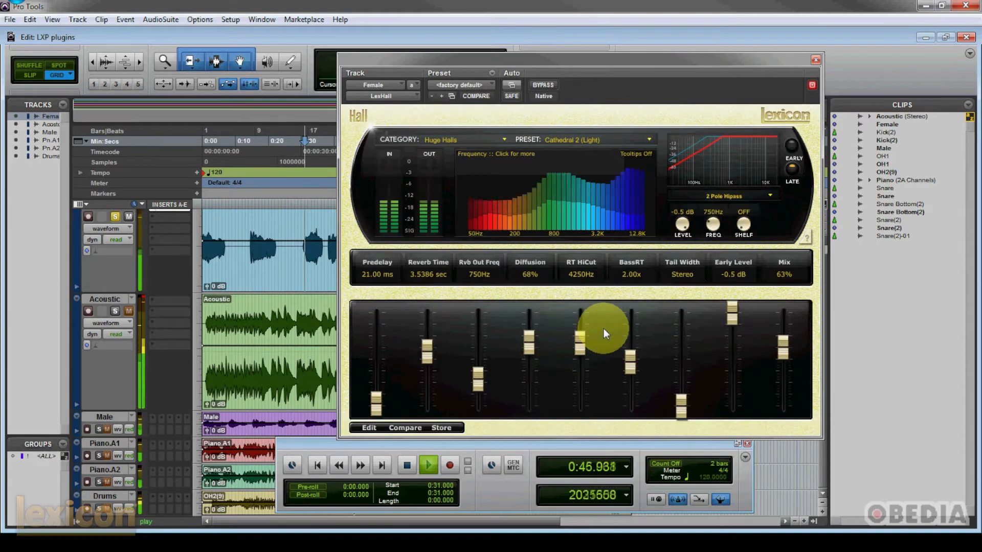
left_click_drag(555, 63, 607, 78)
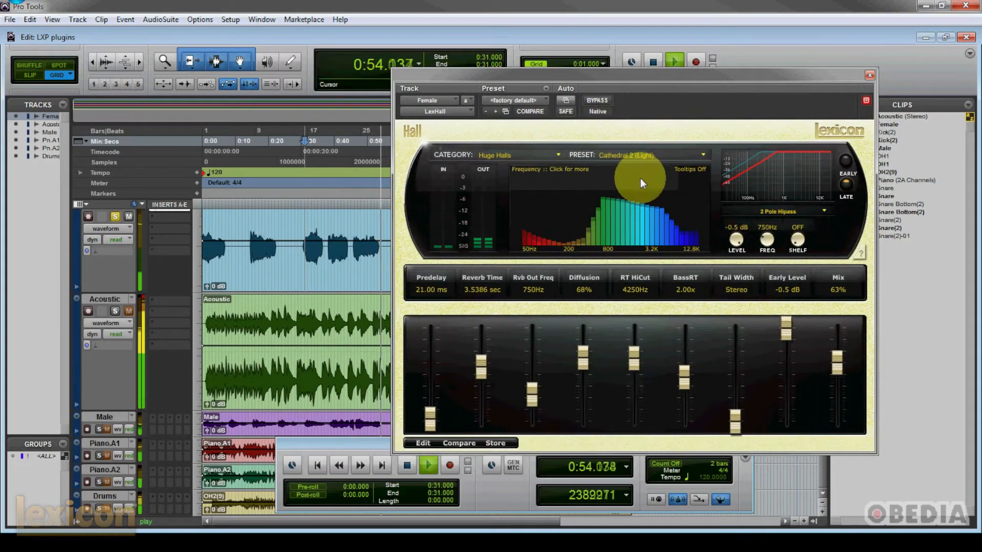
Step: Stop playback and reposition the reverb window just above the transport, leaving the Huge Halls category selected
key("space")
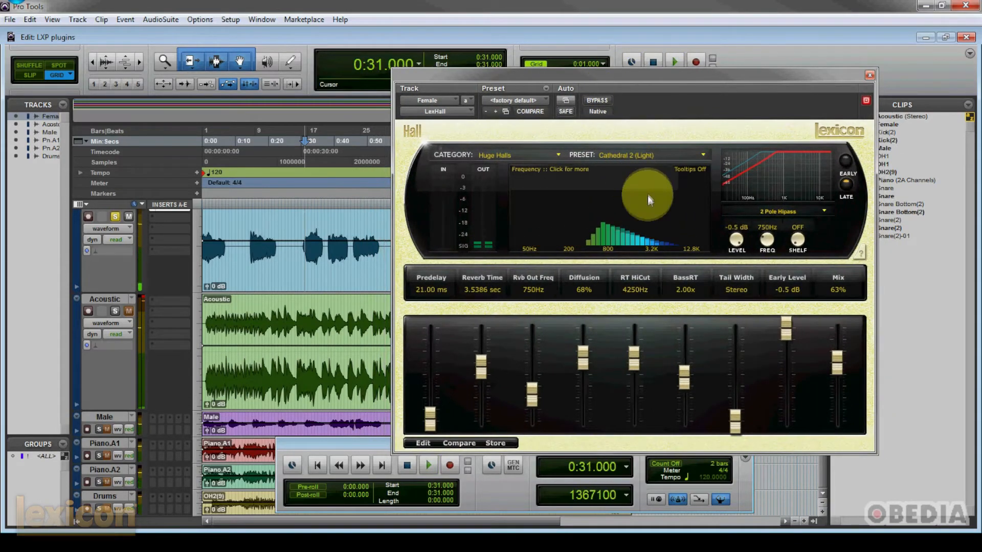
left_click_drag(656, 72, 637, 72)
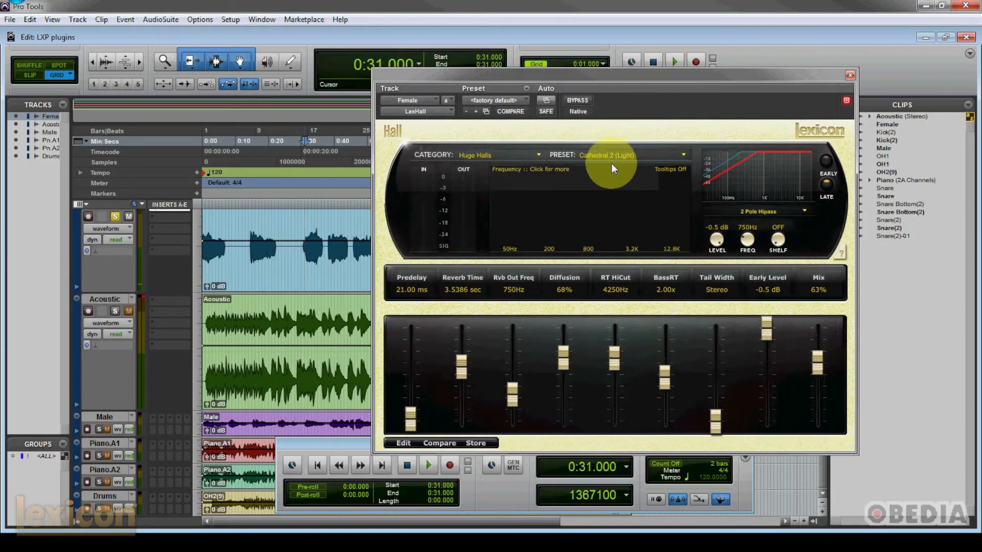
left_click_drag(606, 75, 508, 60)
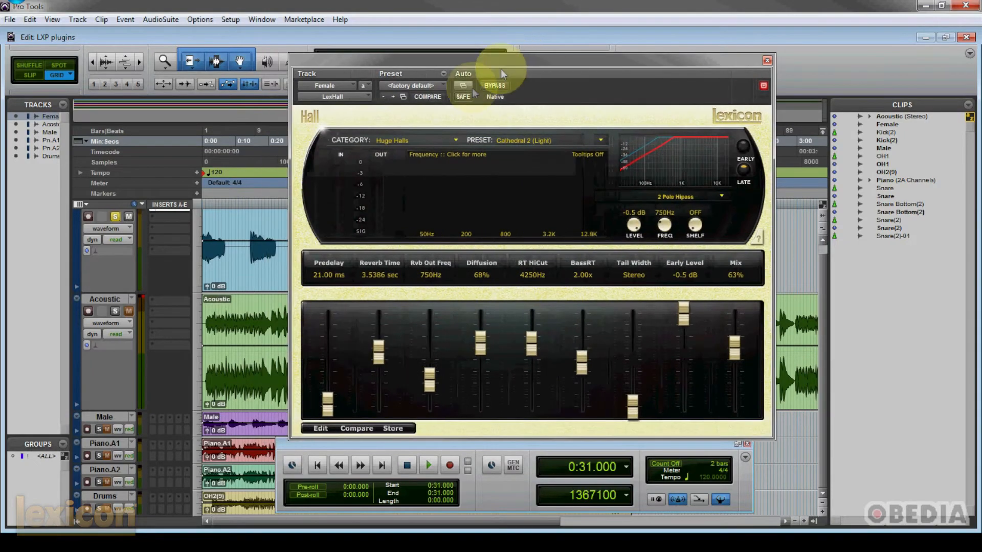
left_click(453, 140)
left_click(551, 114)
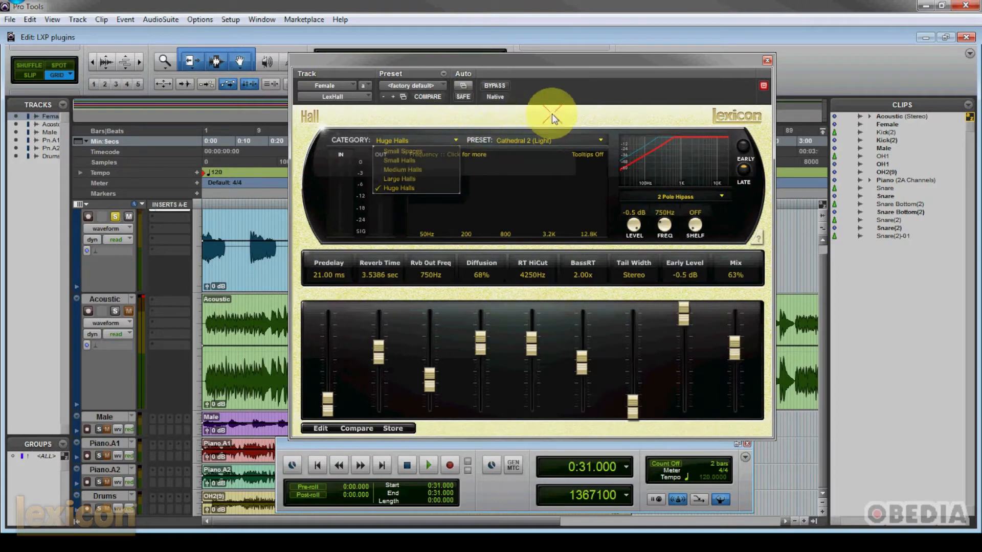
left_click_drag(542, 60, 536, 56)
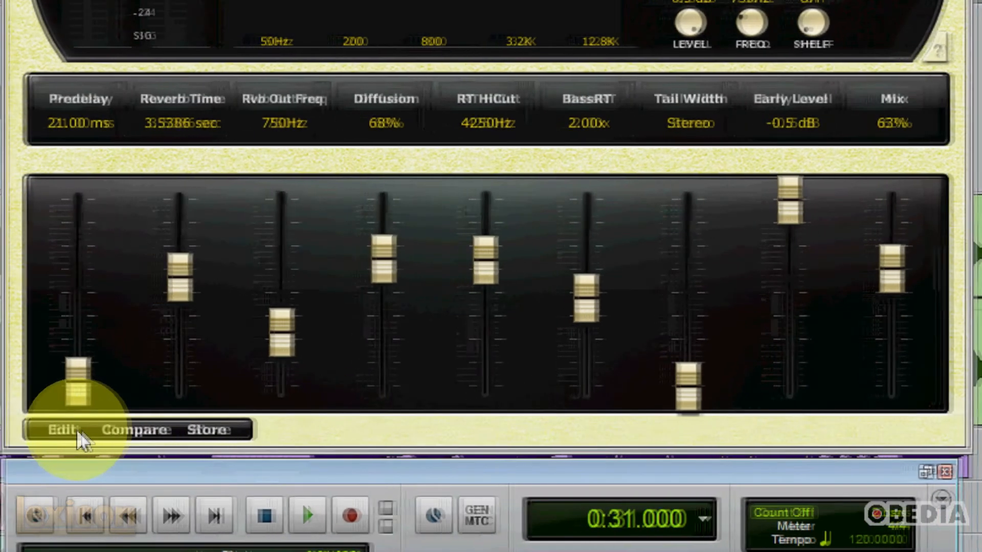
Step: Show the reverb's edit pages and assign Size to the first Soft Row slider
left_click(63, 430)
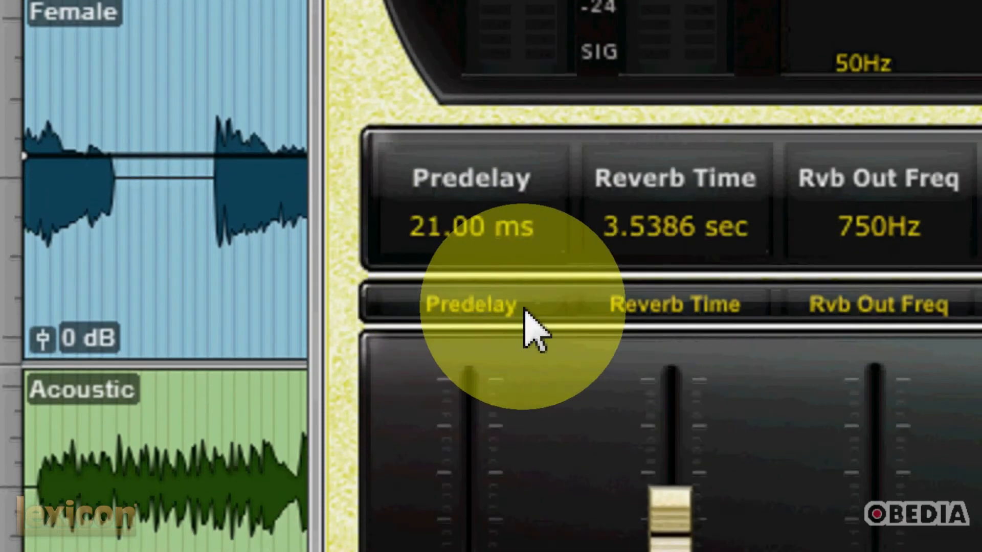
left_click(483, 309)
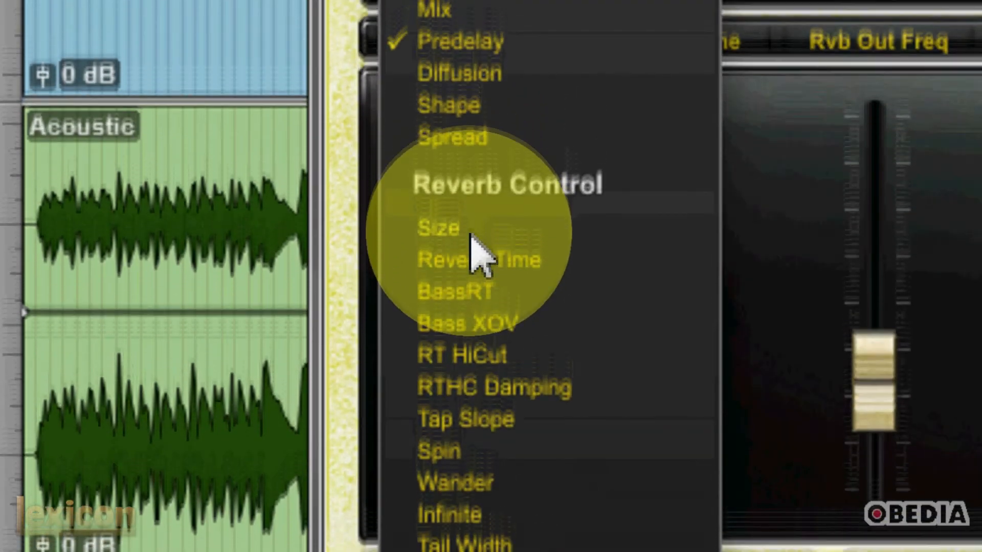
left_click(471, 241)
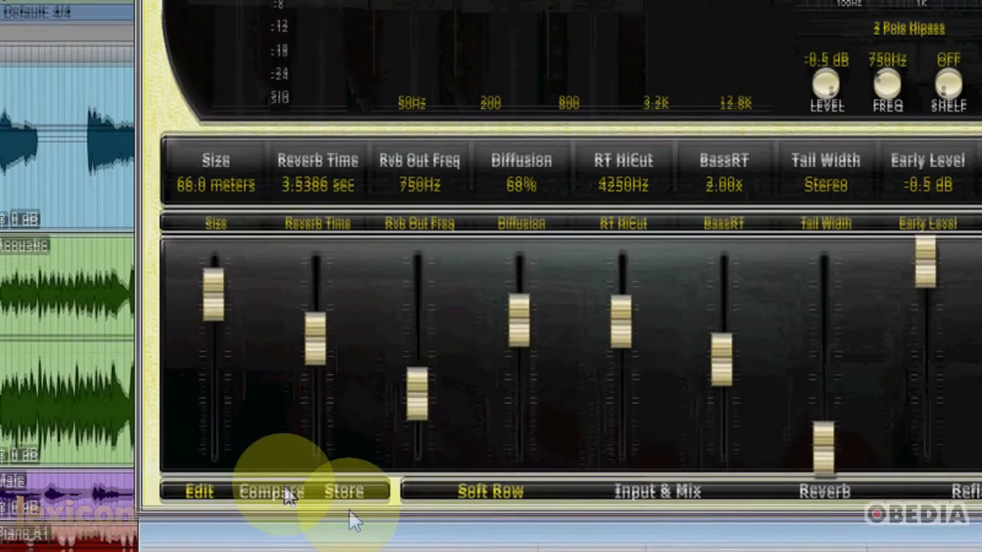
Step: Compare the edited Cathedral 2 (Light) settings with the stored preset and return to the edited settings
left_click(284, 492)
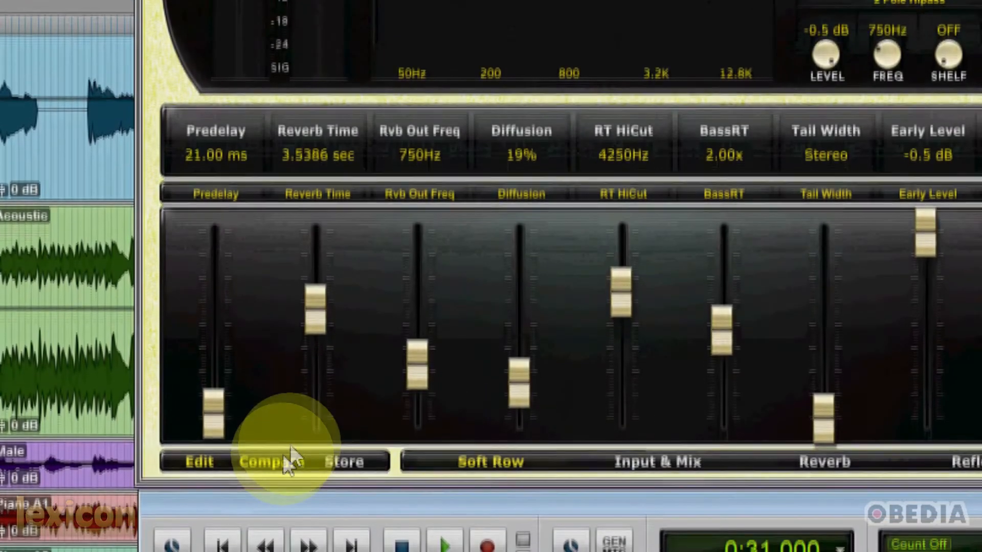
left_click(284, 492)
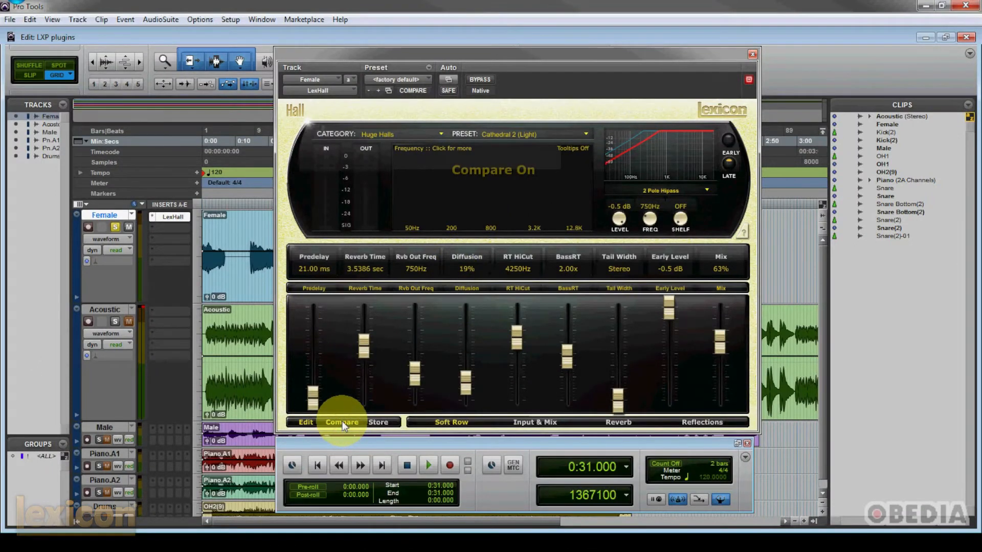
left_click(342, 422)
left_click(343, 425)
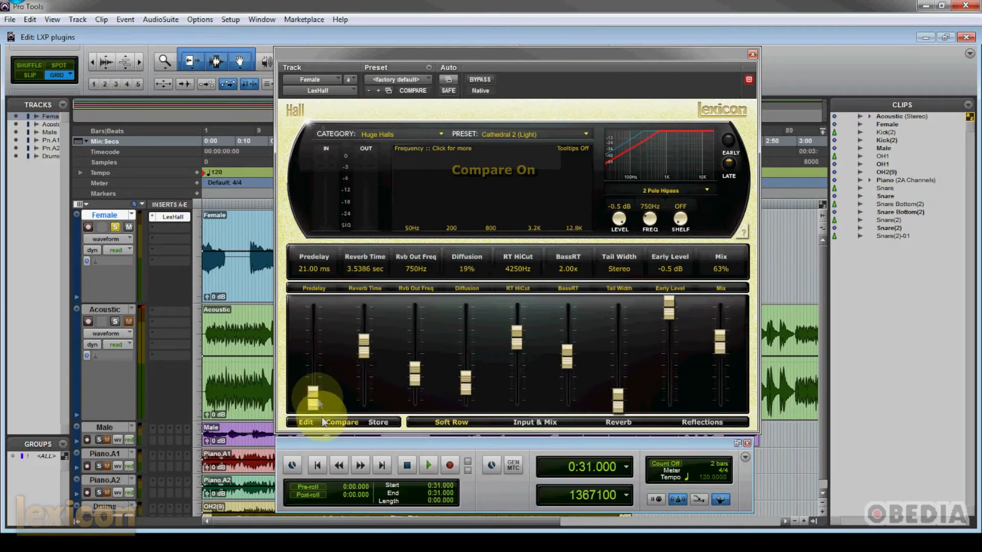
left_click(356, 422)
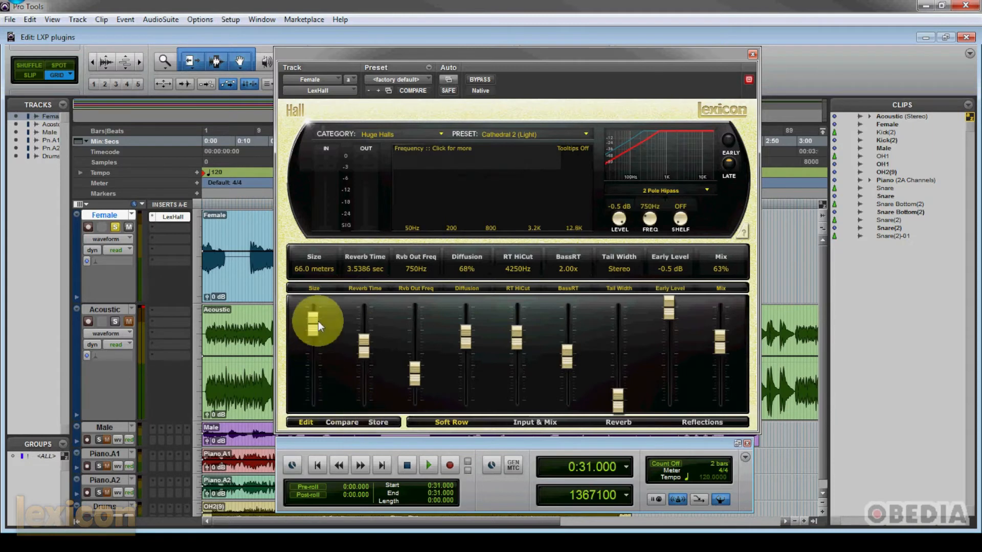
Step: Set Size to 56.0 meters and assign Wander to the fifth and R-R Rfl Dly to the sixth Soft Row slider
mouse_move(312, 325)
left_mouse_down()
mouse_move(314, 350)
mouse_move(312, 336)
left_mouse_up()
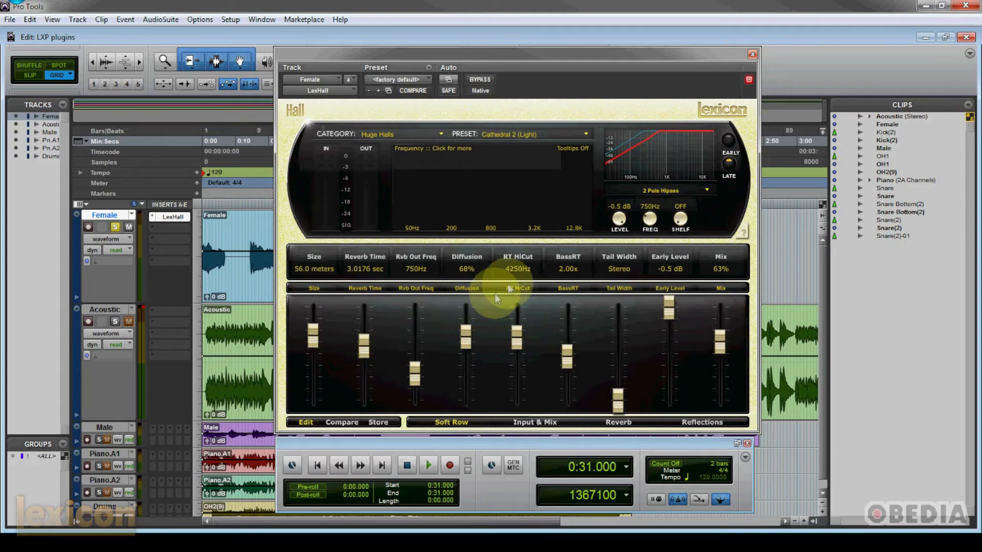
left_click(517, 287)
left_click(520, 319)
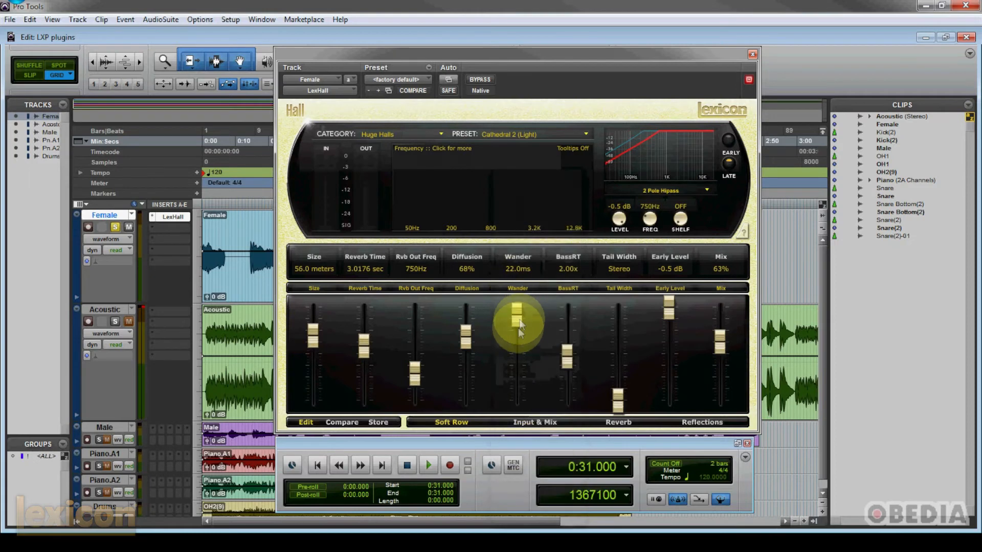
left_click(575, 289)
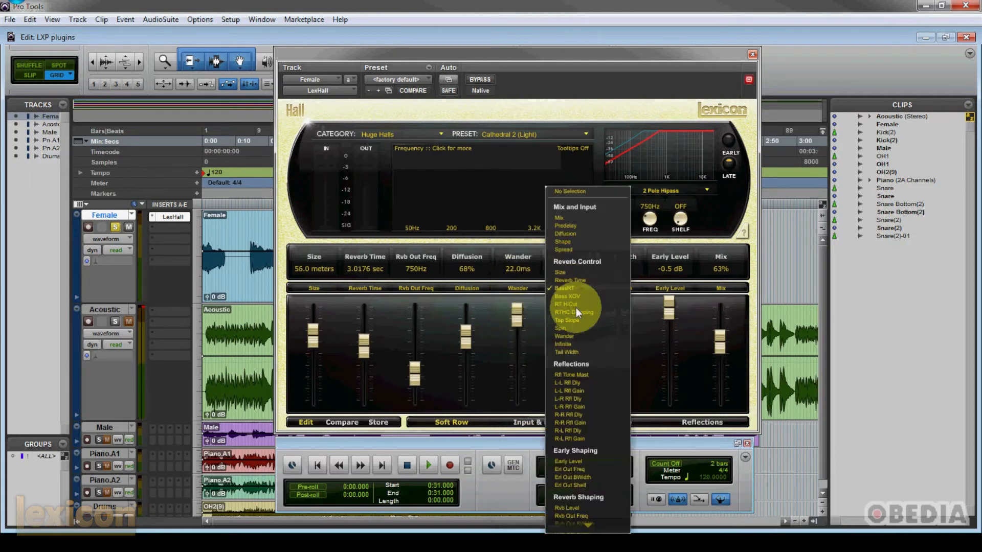
left_click(587, 413)
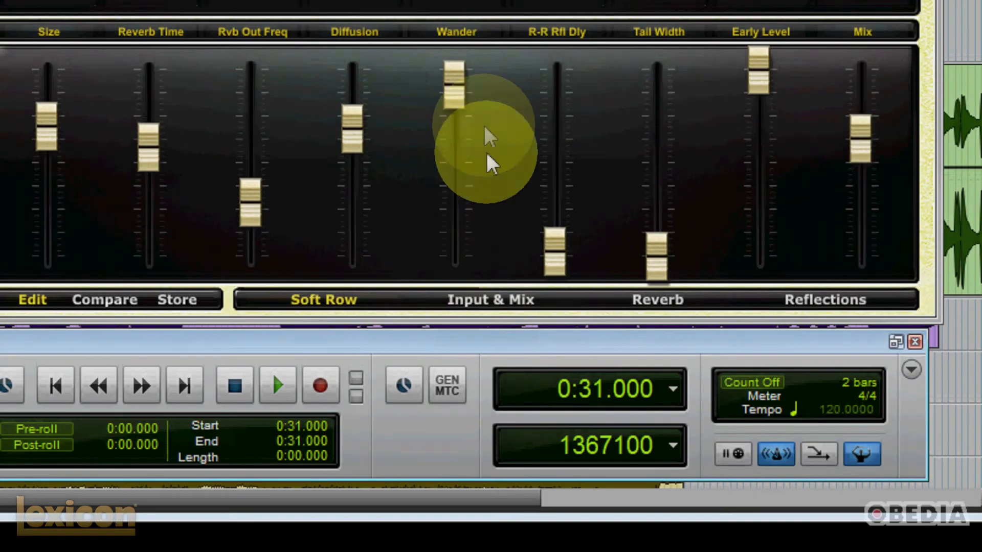
Step: Examine the parameters on the reverb's Input & Mix, Reverb and Reflections edit pages
left_click(502, 298)
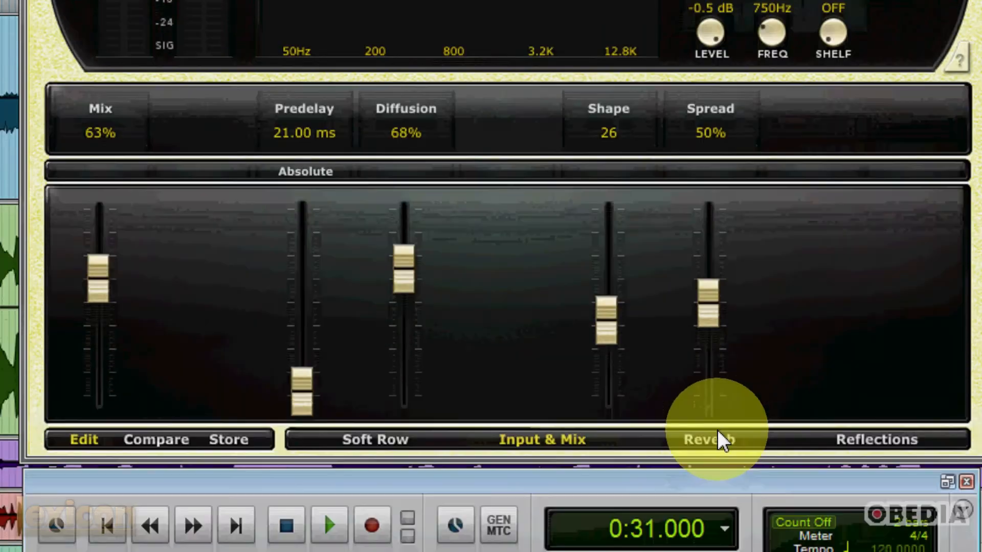
left_click(716, 434)
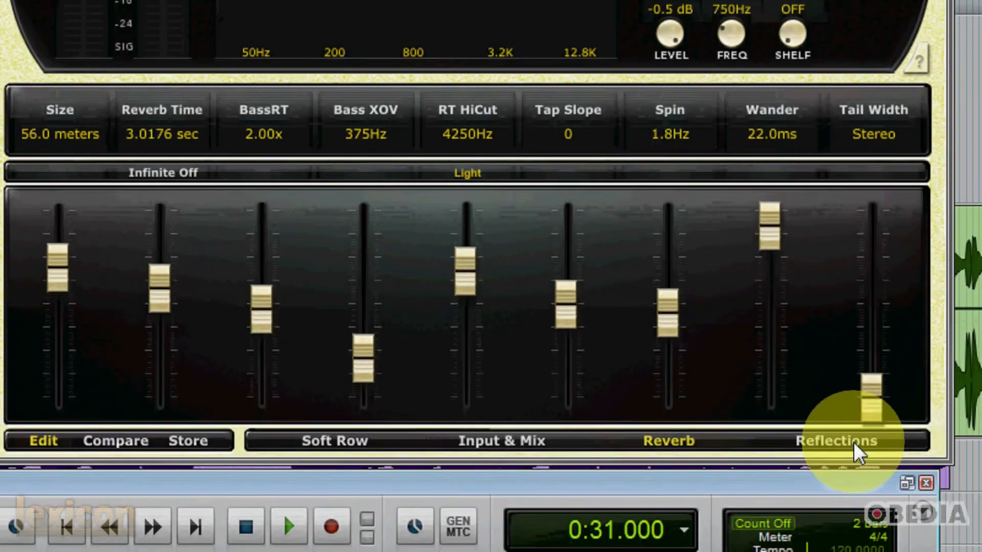
left_click(858, 445)
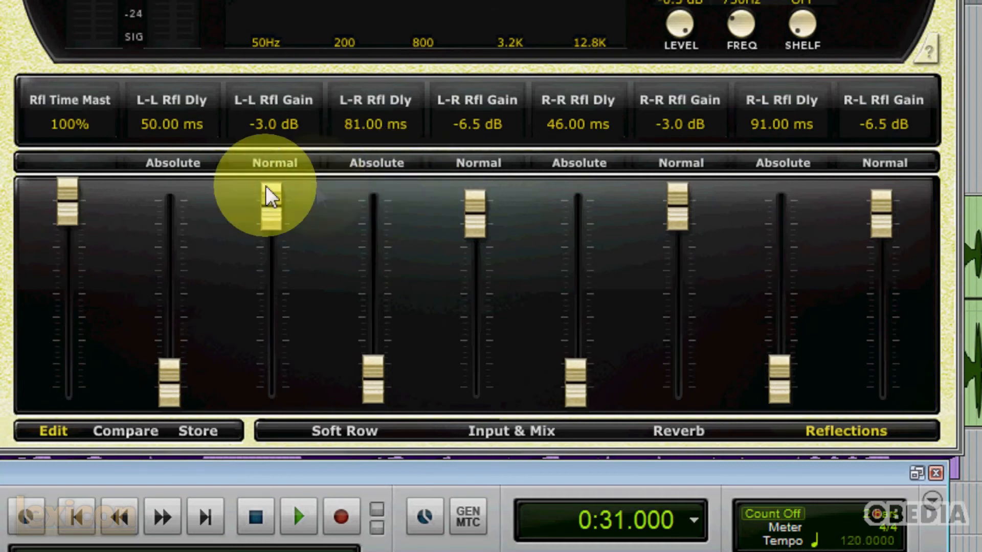
Step: Try Tempo mode for the L-L reflection delay and toggle the L-L reflection gain mode, restoring Absolute and Normal
left_click(184, 172)
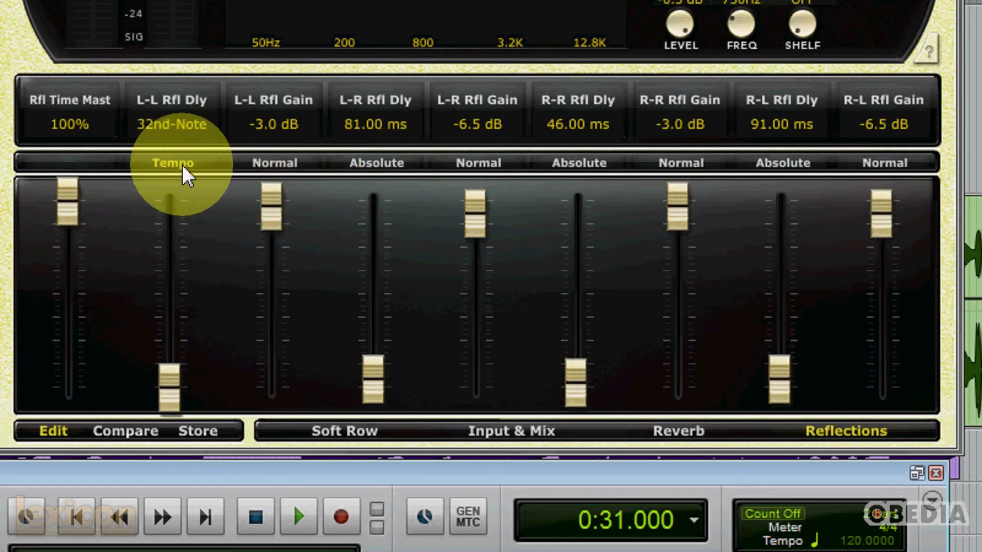
left_click(176, 171)
left_click(188, 169)
left_click(190, 171)
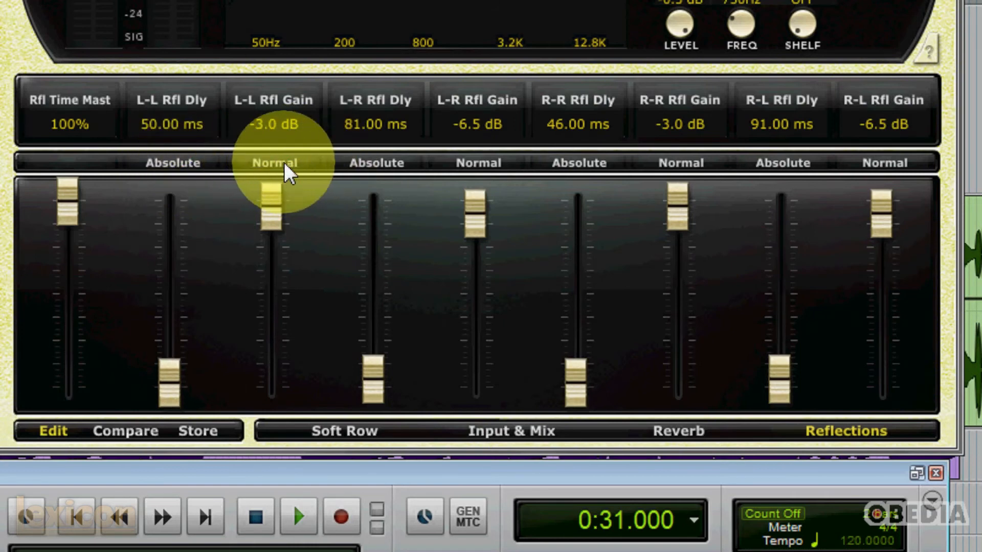
left_click(286, 167)
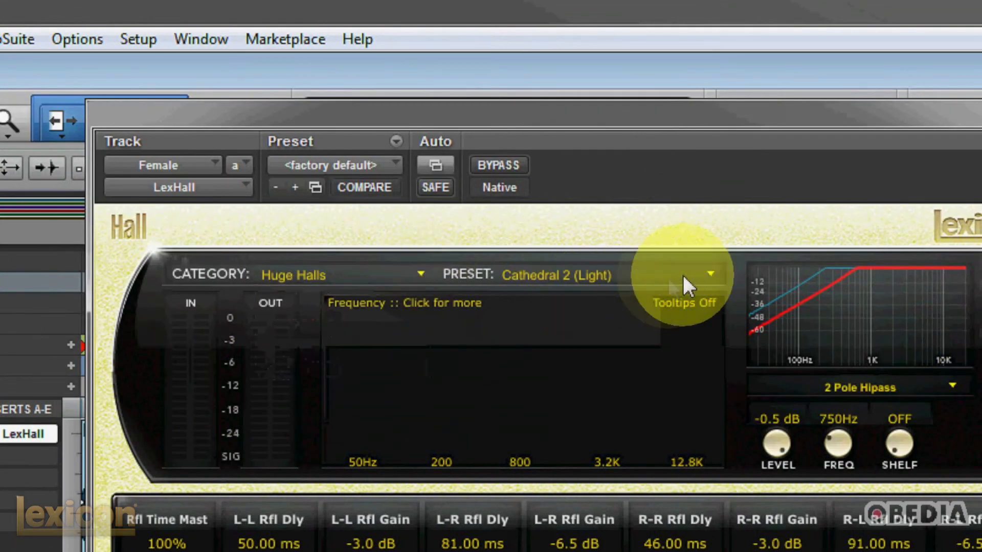
Step: Look through the reverb's preset and category lists without changing the selection
left_click(710, 274)
left_click(710, 274)
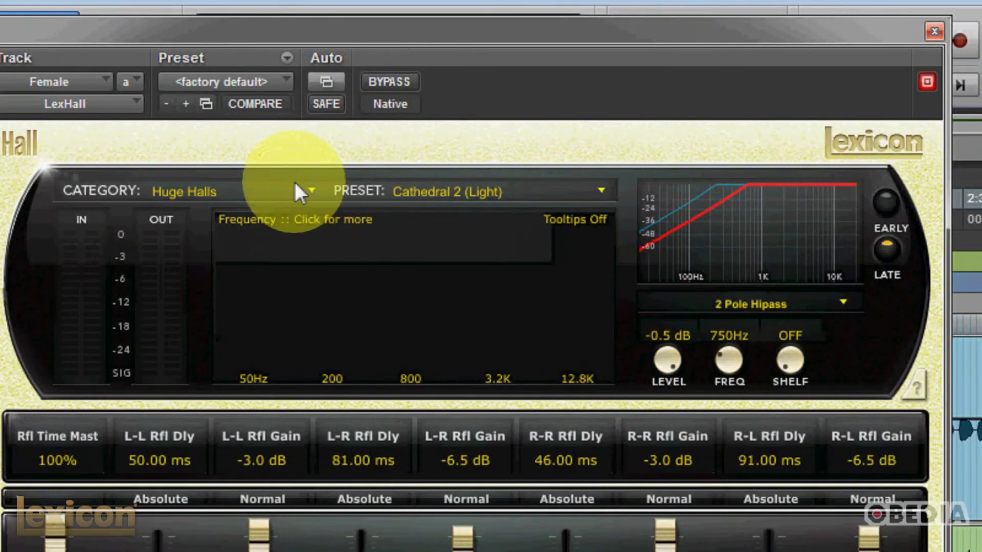
left_click(312, 190)
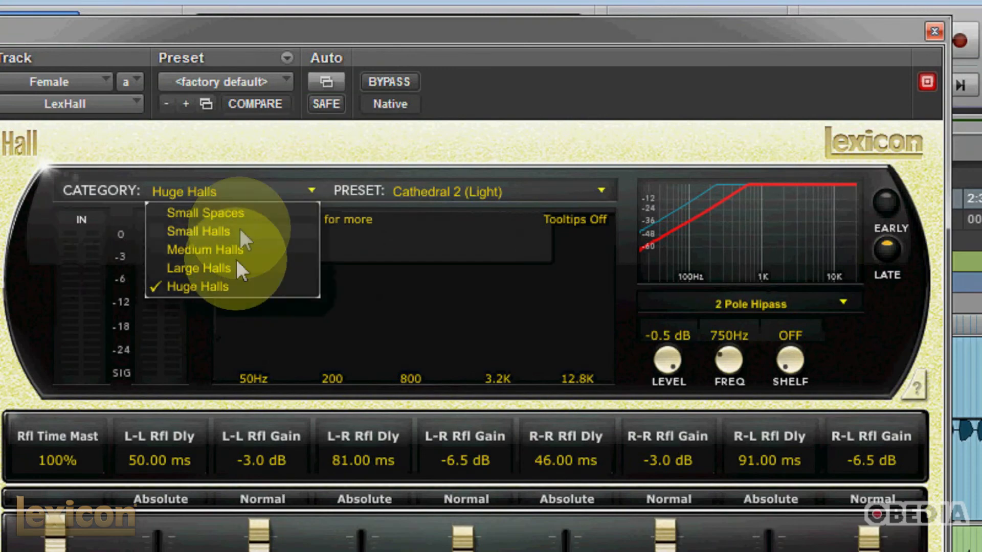
left_click(255, 179)
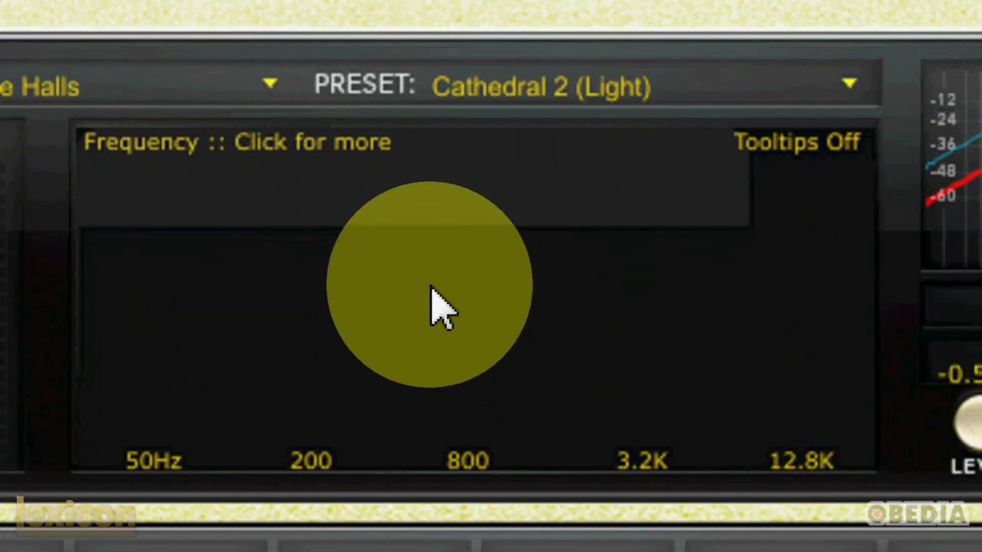
Step: Cycle the reverb's graphic display through Impulse and Display Off to the realtime display
left_click(437, 315)
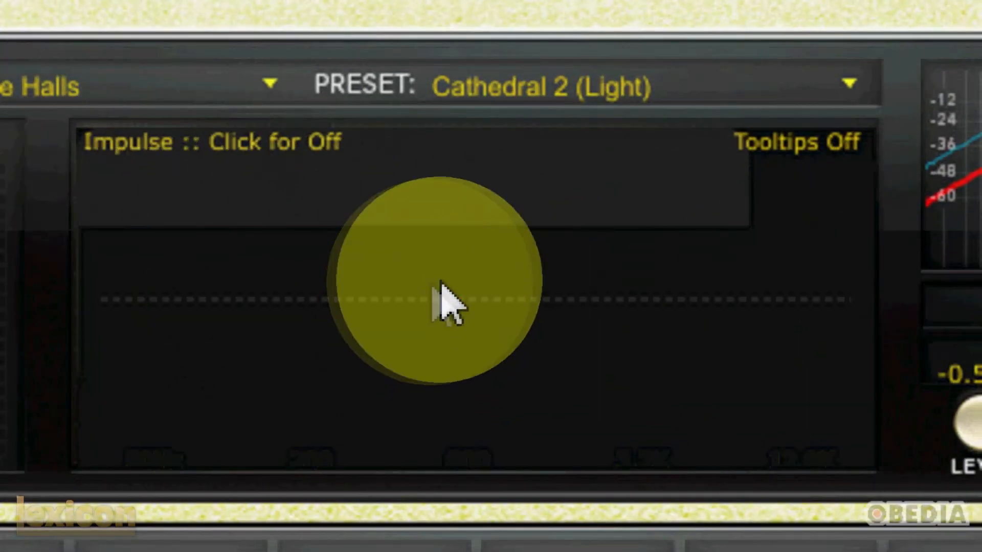
left_click(522, 304)
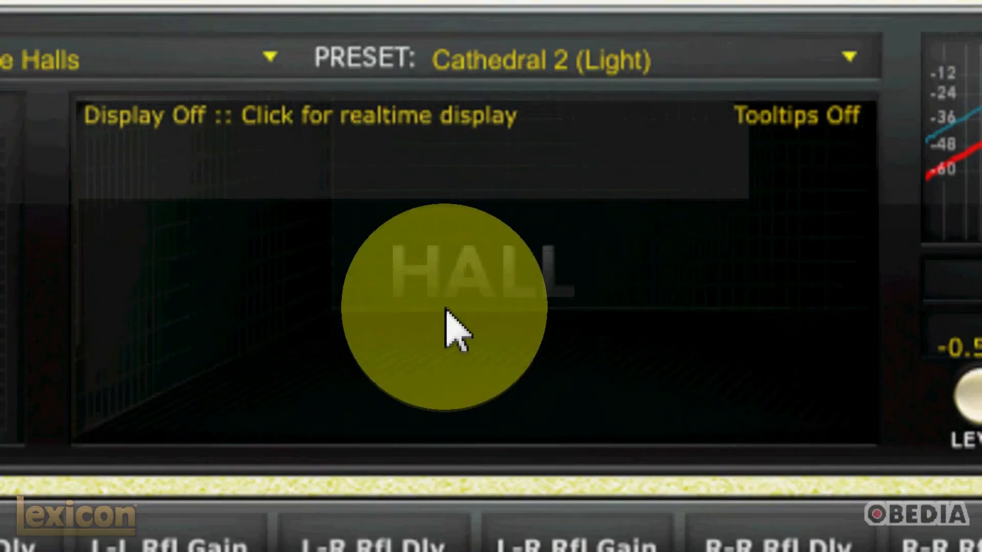
left_click(445, 333)
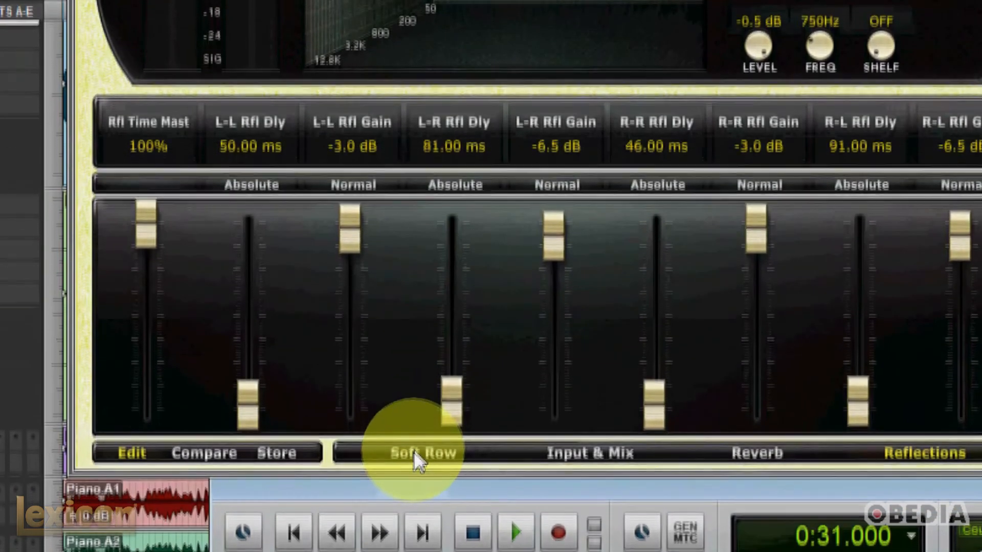
Step: On the Soft Row page, review the assignable parameters of the first three sliders and set Size to 52.0 meters
left_click(414, 466)
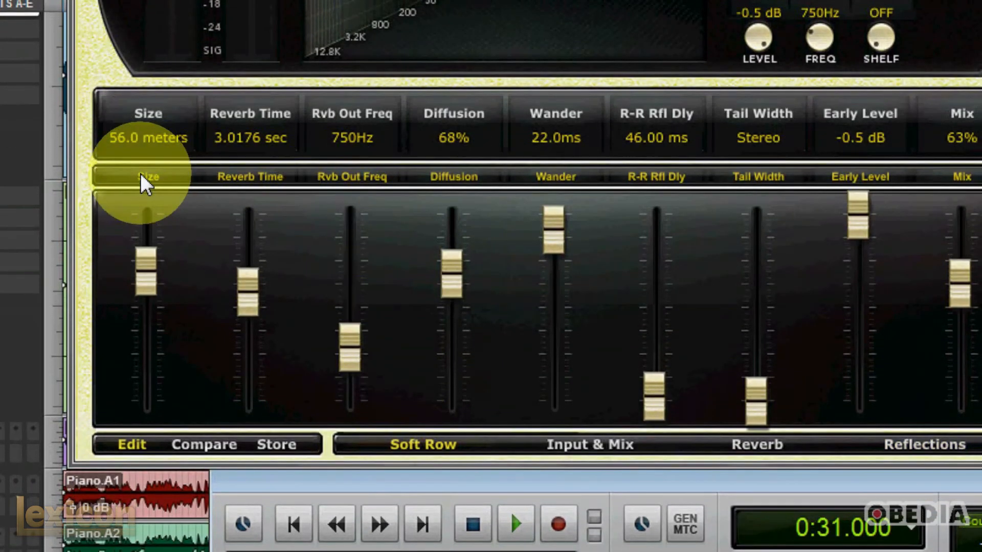
left_click(164, 178)
left_click(162, 179)
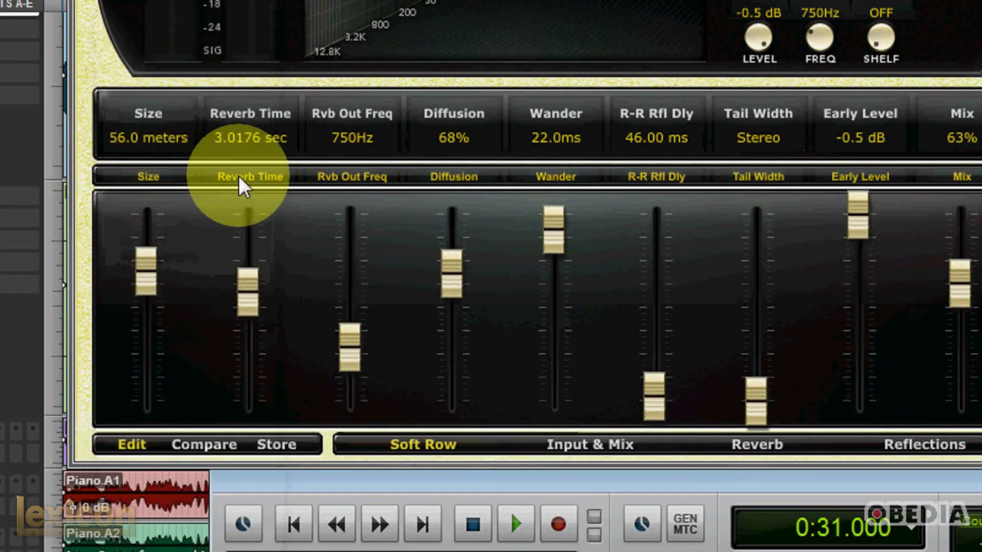
left_click(241, 180)
left_click(242, 179)
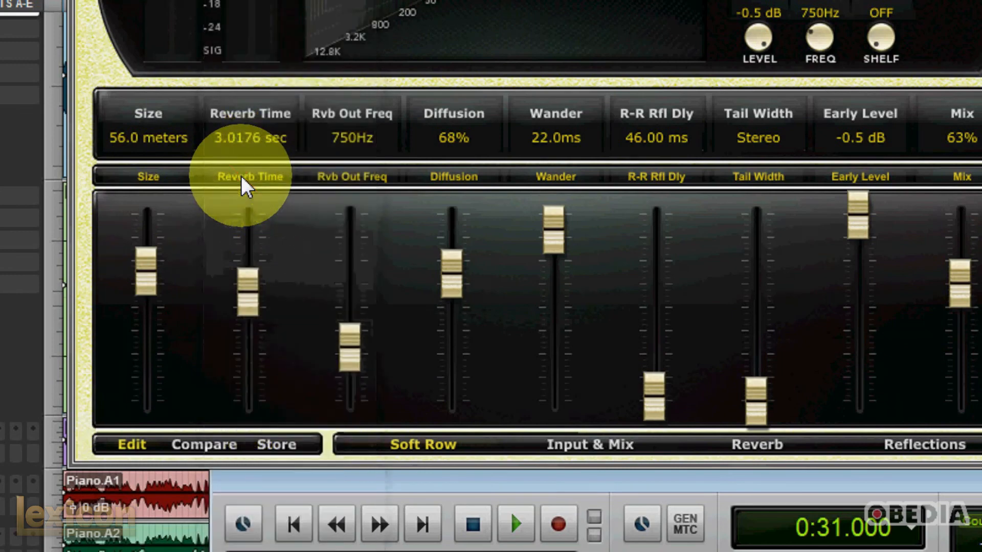
left_click(365, 179)
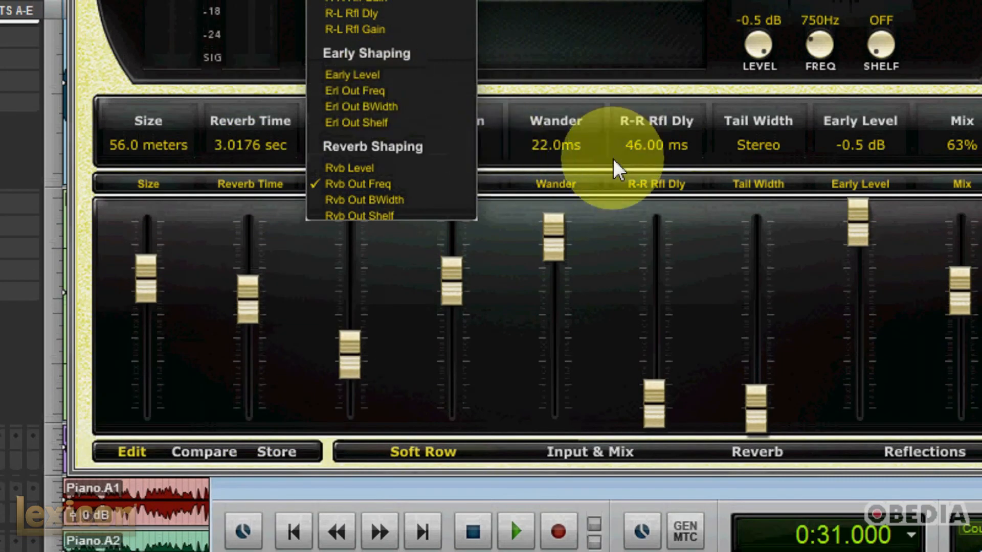
left_click(620, 251)
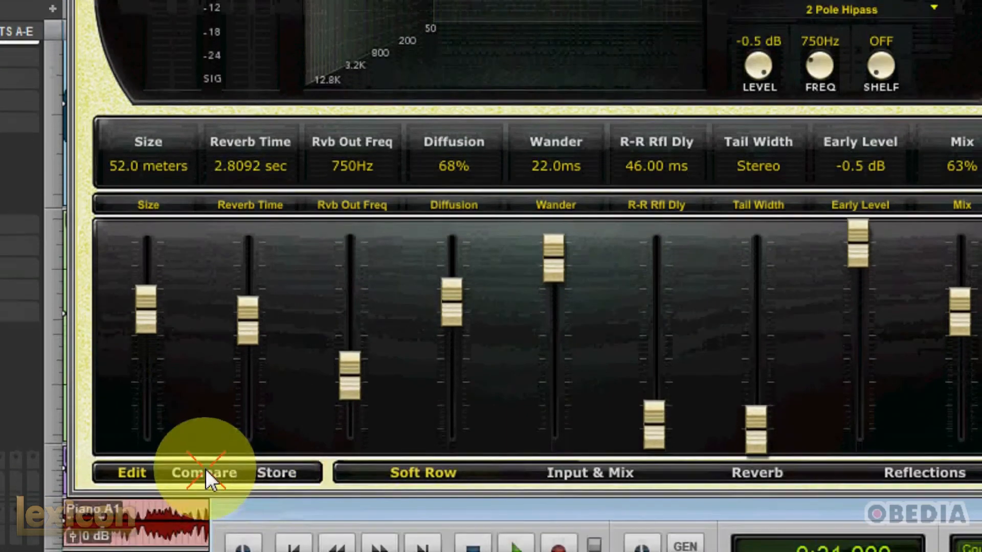
Step: Toggle Compare to check the reverb settings with the 52.0 meters Size against the stored preset
left_click(206, 487)
left_click(207, 486)
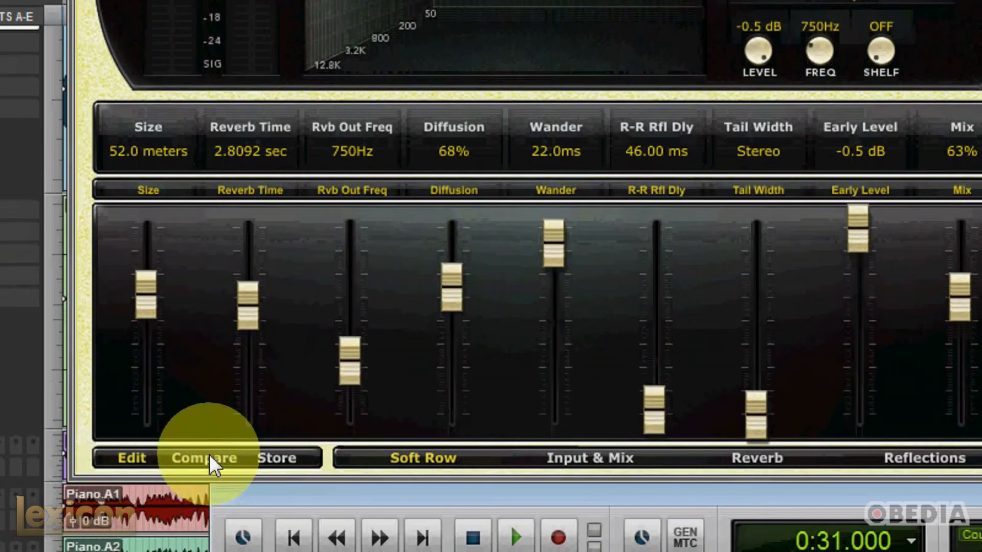